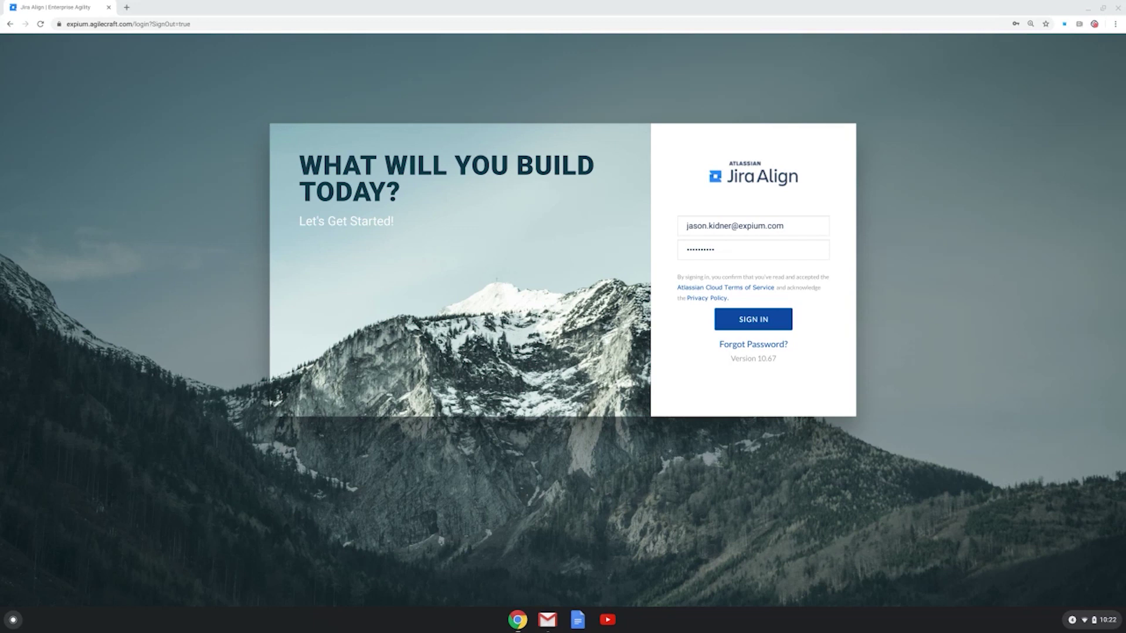
Sign in to Jira Align and expand the Product section of the navigation menu
{"action": "left_click", "coordinate": [765, 325]}
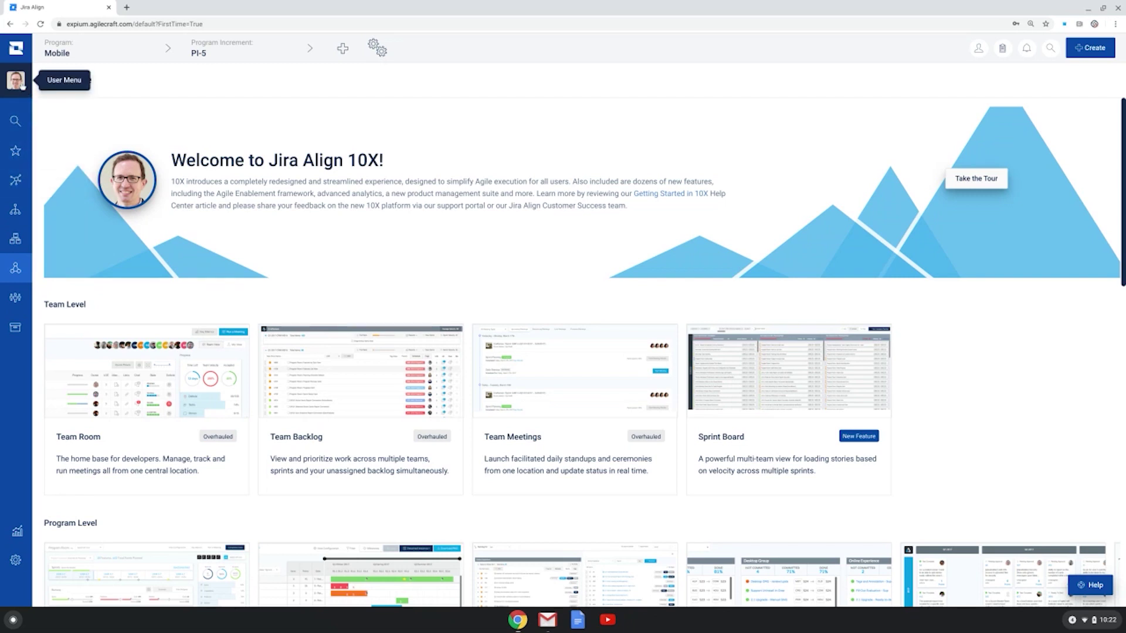
{"action": "left_click", "coordinate": [17, 331]}
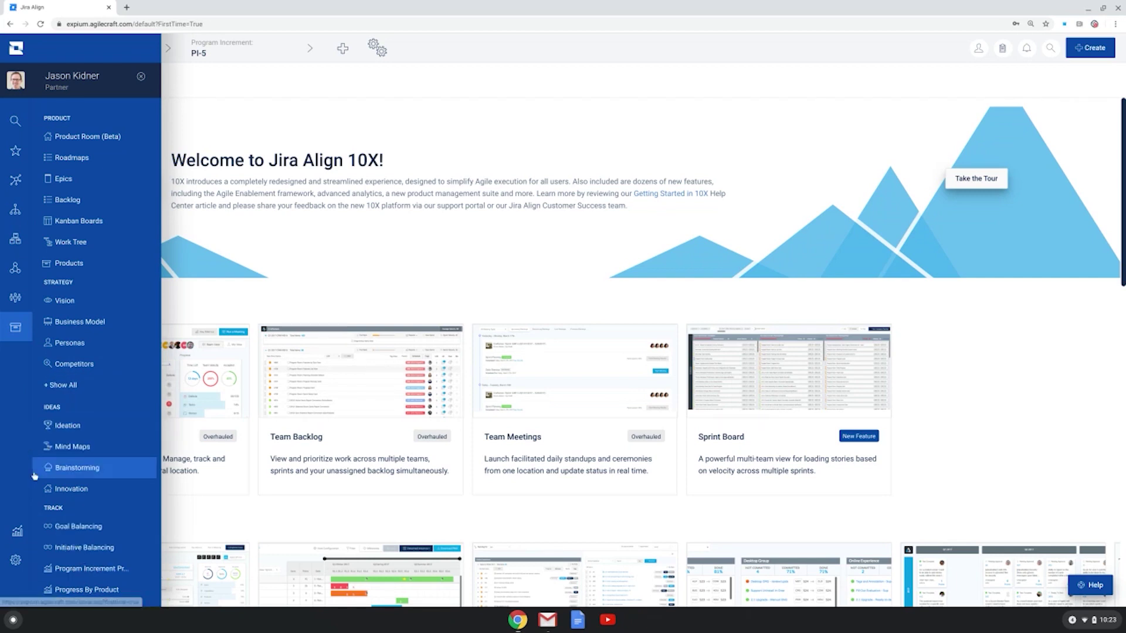
Go via Reports to the Administration Activity page summarising People, Roles and Login Activity changes
{"action": "left_click", "coordinate": [17, 536]}
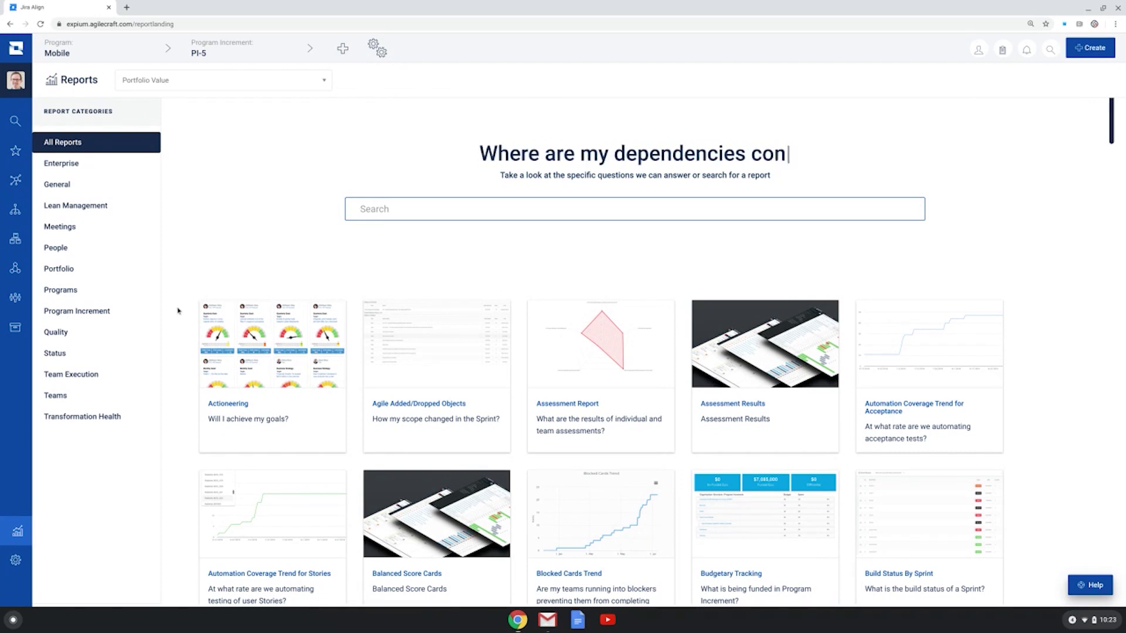
{"action": "left_click", "coordinate": [16, 562]}
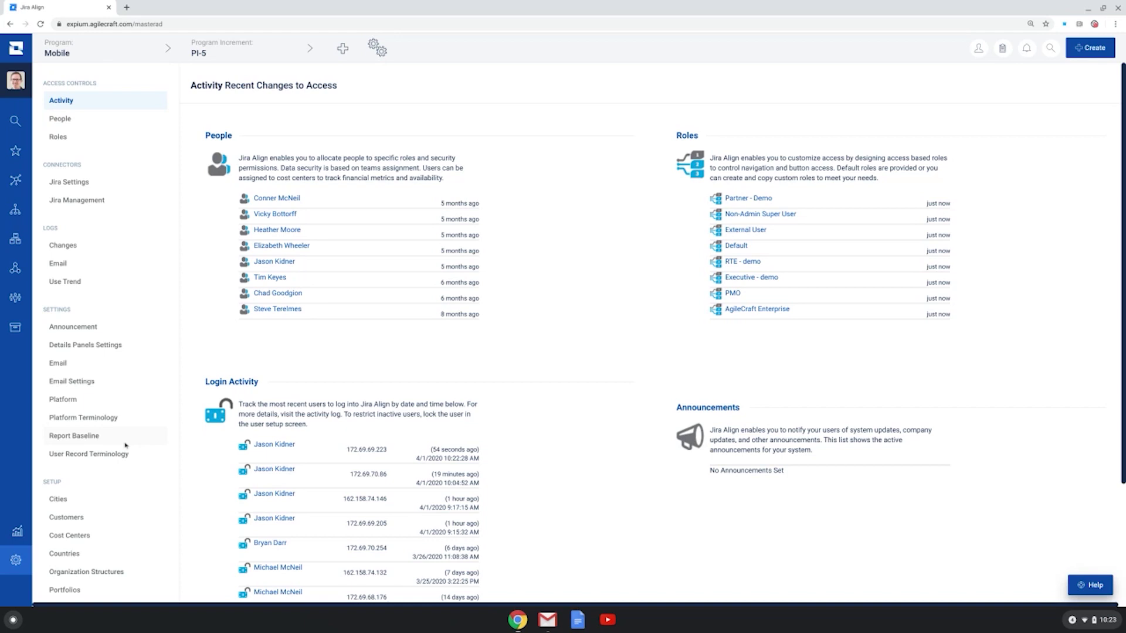
{"action": "scroll", "coordinate": [125, 446], "scroll_direction": "down", "scroll_amount": 3}
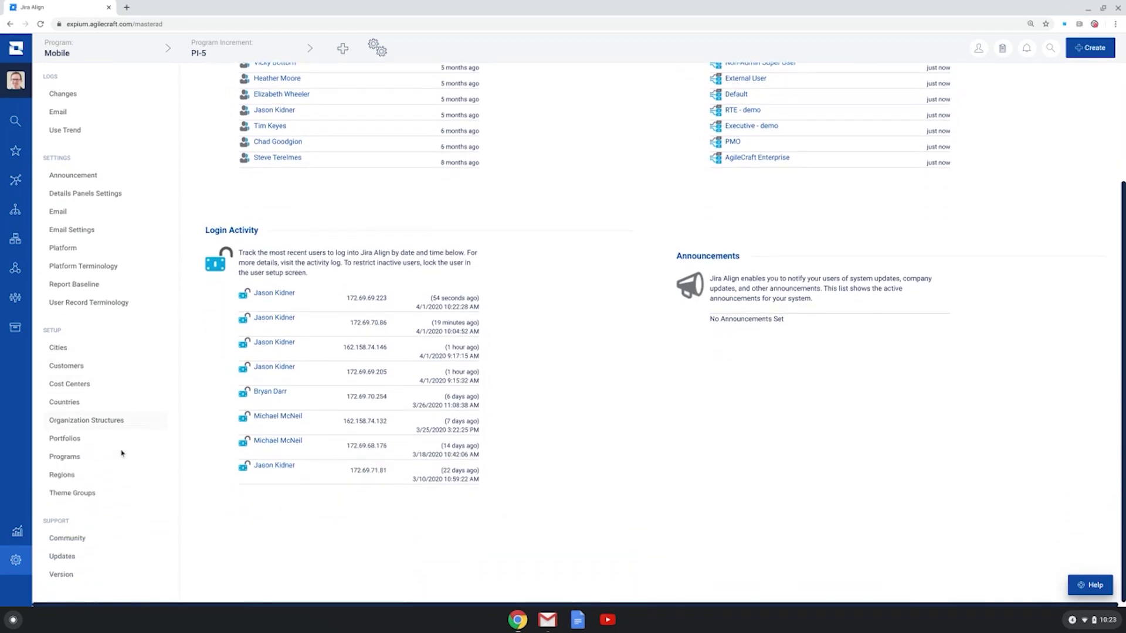
{"action": "scroll", "coordinate": [71, 454], "scroll_direction": "up", "scroll_amount": 3}
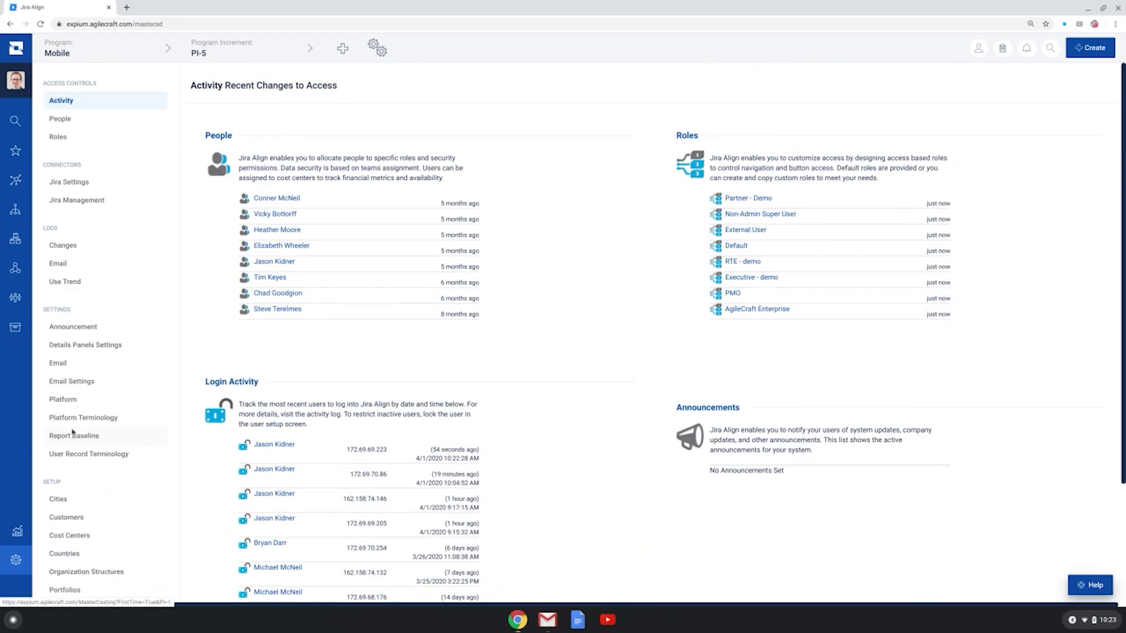
{"action": "left_click", "coordinate": [98, 53]}
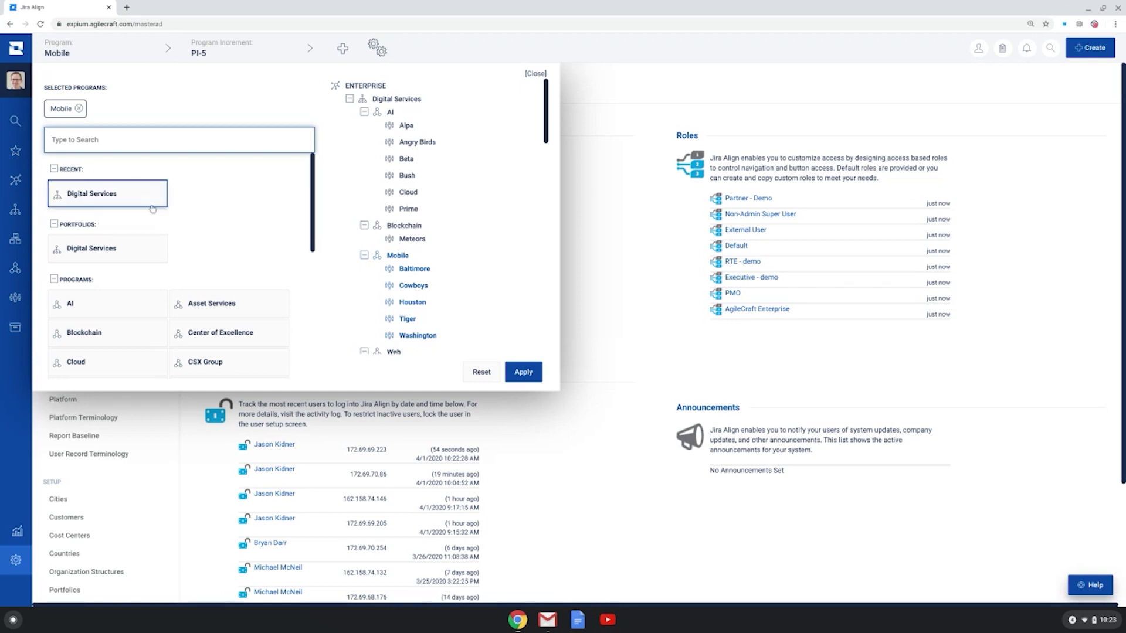
{"action": "scroll", "coordinate": [188, 228], "scroll_direction": "down", "scroll_amount": 1}
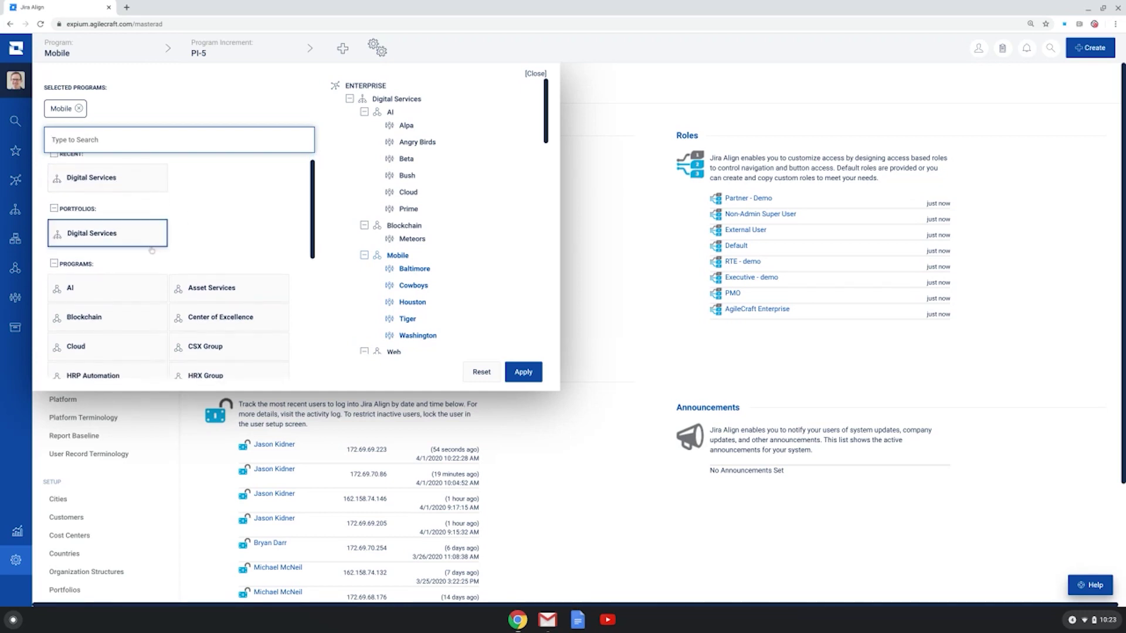
{"action": "scroll", "coordinate": [120, 271], "scroll_direction": "down", "scroll_amount": 3}
{"action": "scroll", "coordinate": [120, 271], "scroll_direction": "up", "scroll_amount": 4}
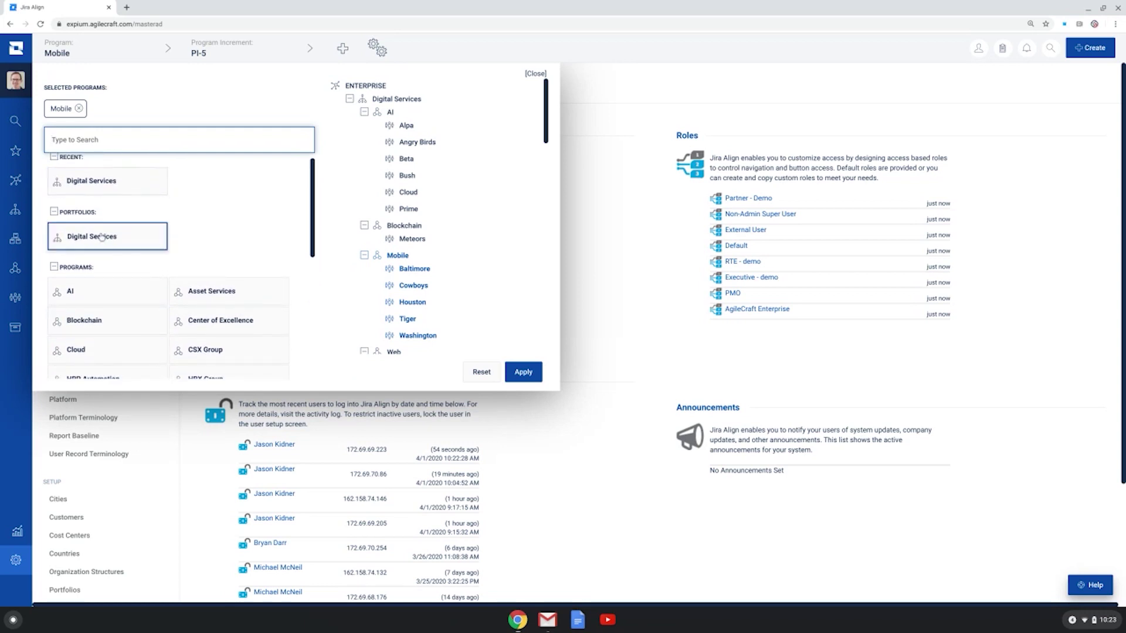
{"action": "scroll", "coordinate": [101, 235], "scroll_direction": "down", "scroll_amount": 3}
{"action": "scroll", "coordinate": [101, 274], "scroll_direction": "down", "scroll_amount": 10}
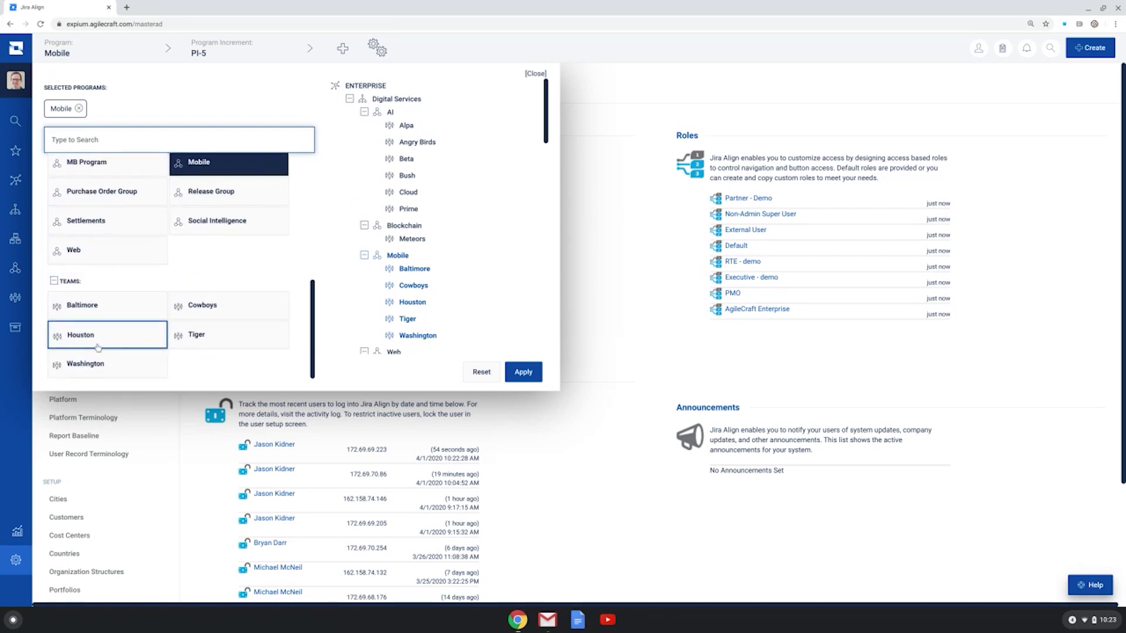
{"action": "scroll", "coordinate": [201, 189], "scroll_direction": "up", "scroll_amount": 10}
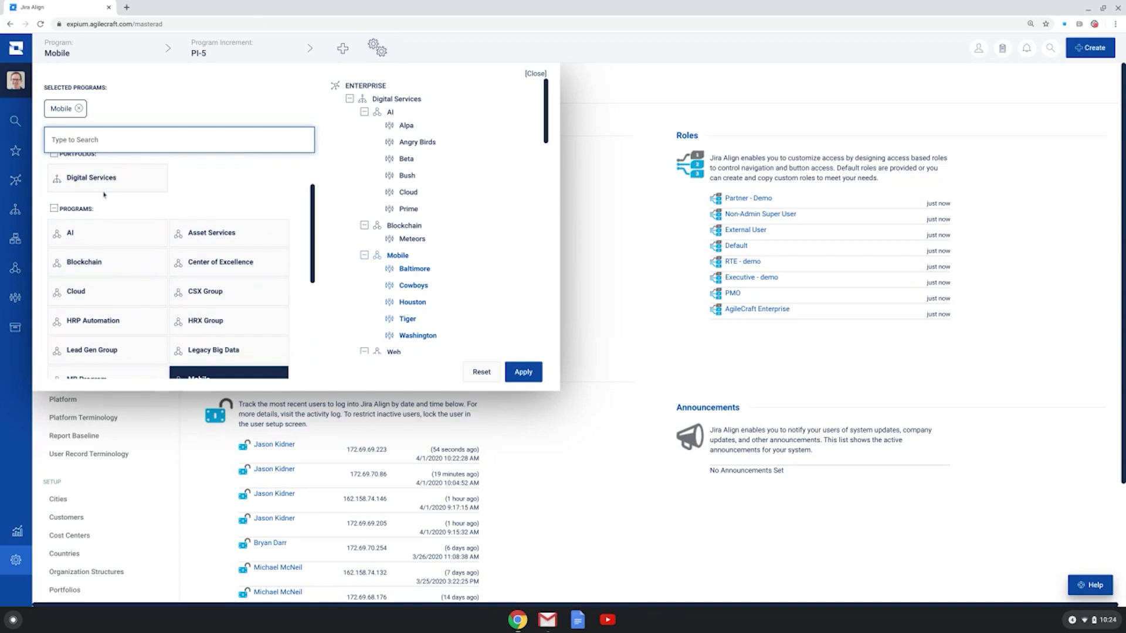
{"action": "left_click", "coordinate": [535, 73]}
{"action": "left_click", "coordinate": [225, 58]}
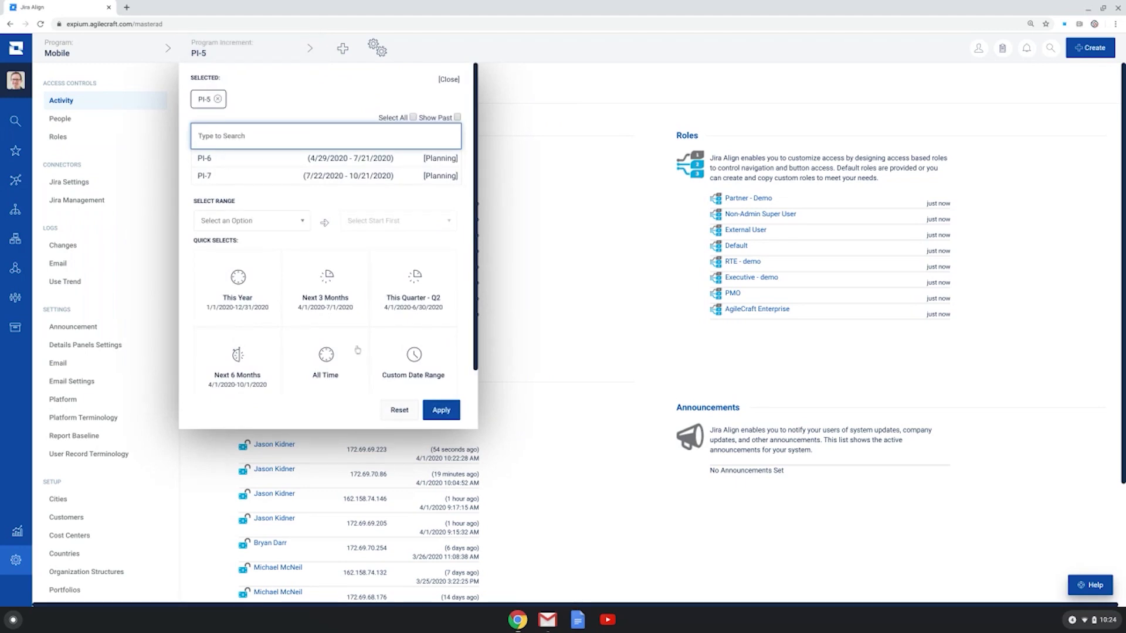
{"action": "left_click", "coordinate": [448, 80]}
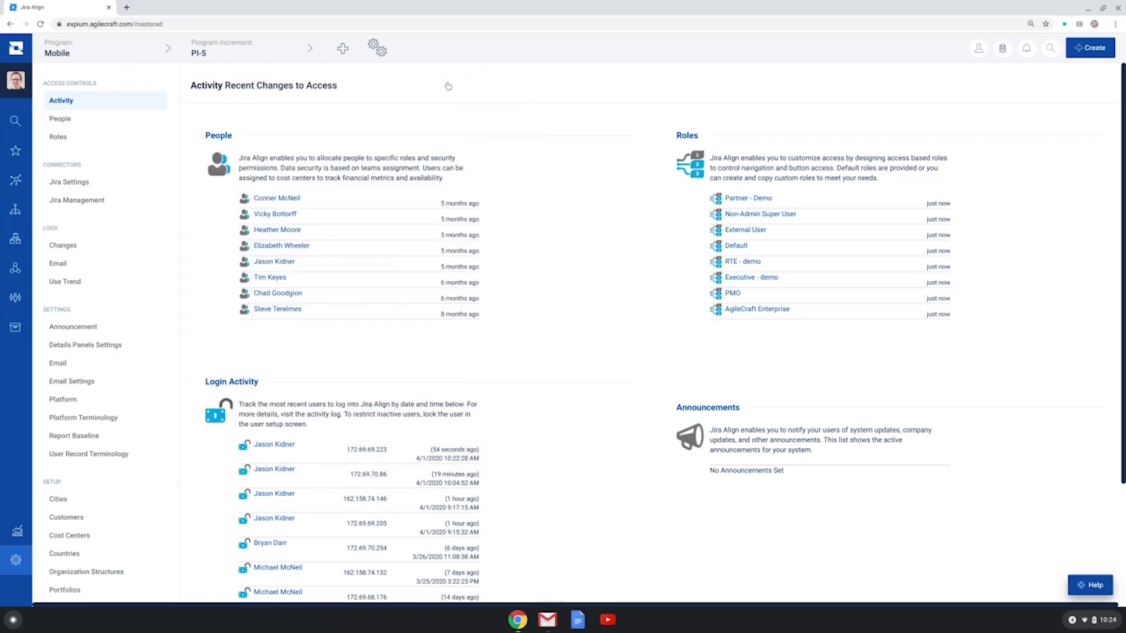
{"action": "left_click", "coordinate": [344, 51]}
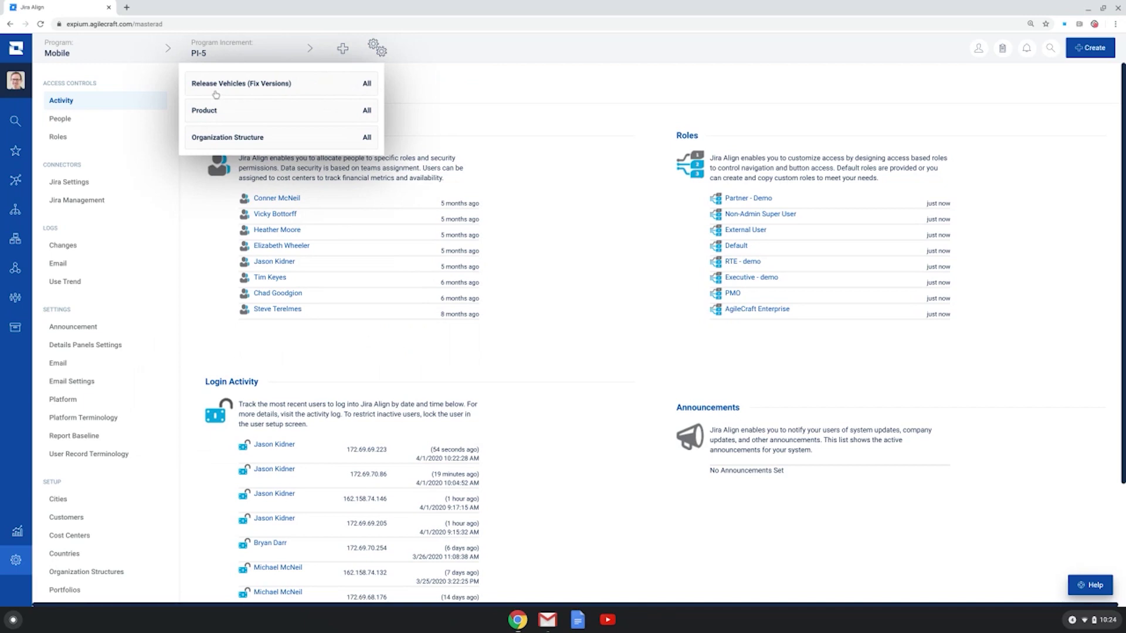
{"action": "left_click", "coordinate": [466, 58]}
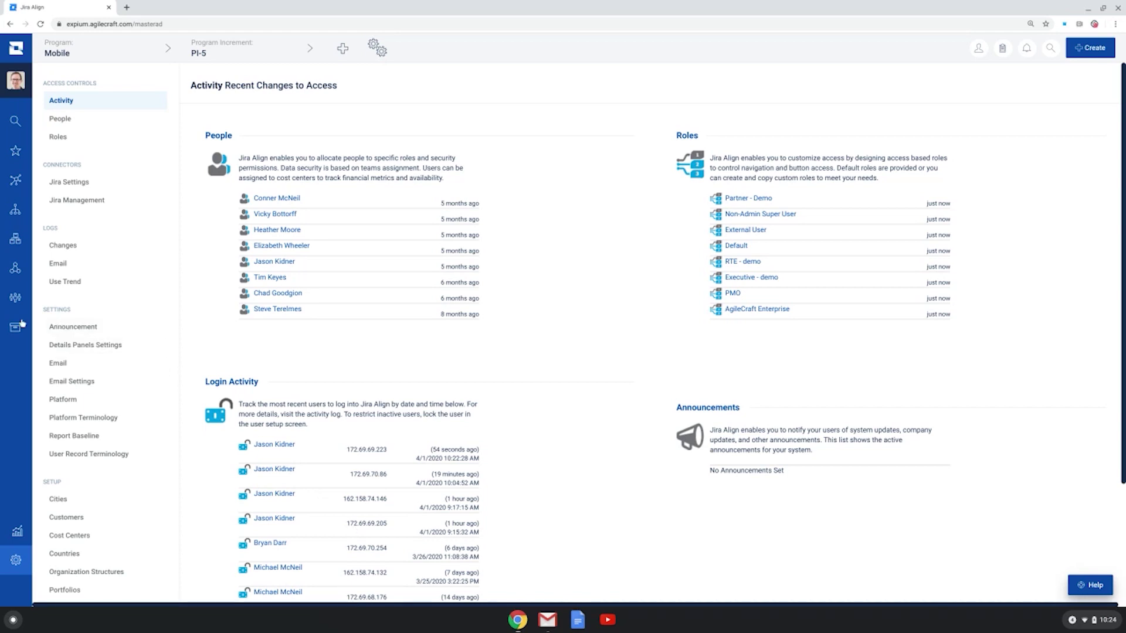
List the single Mission, ID 132, of the Corporate Strategy 2019 snapshot in the Strategic Backlog
{"action": "left_click", "coordinate": [18, 185]}
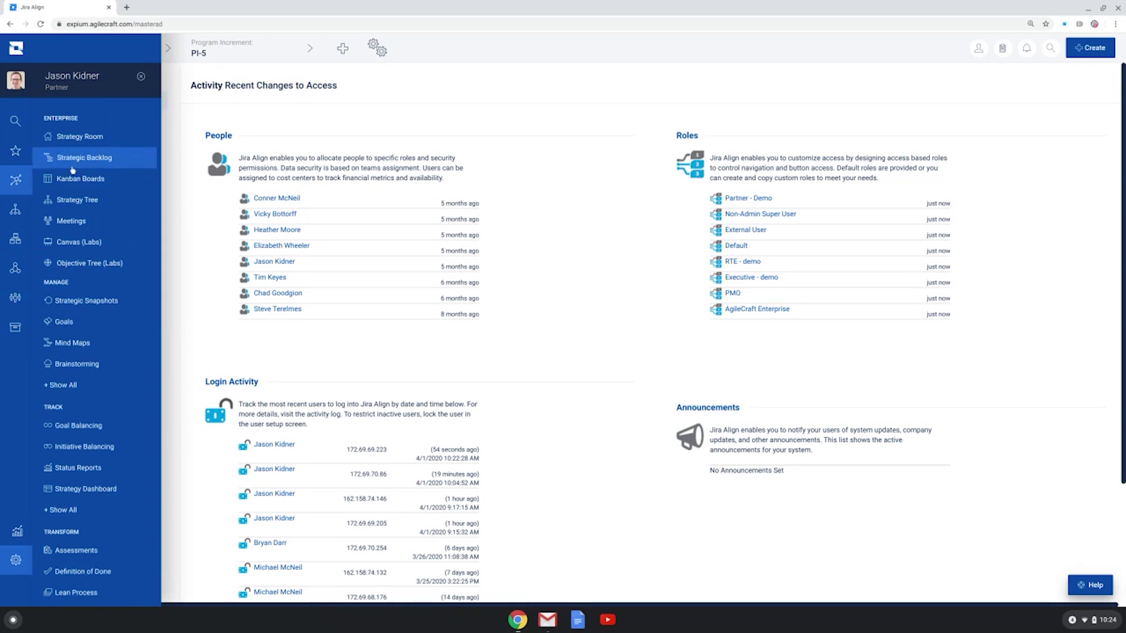
{"action": "left_click", "coordinate": [76, 158]}
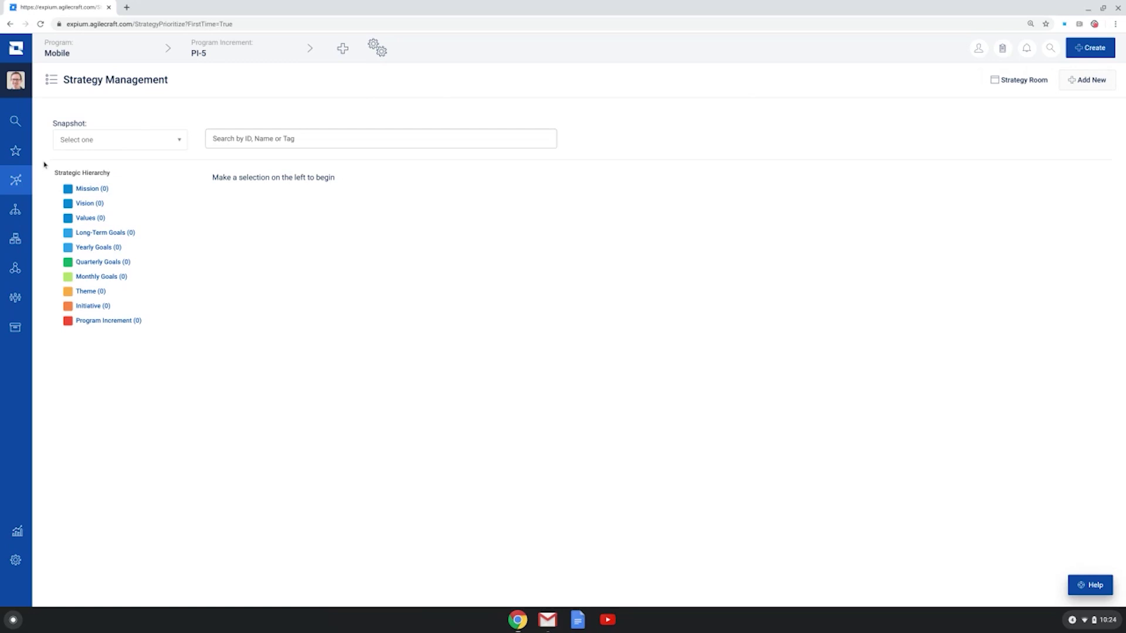
{"action": "left_click", "coordinate": [118, 147]}
{"action": "left_click", "coordinate": [112, 183]}
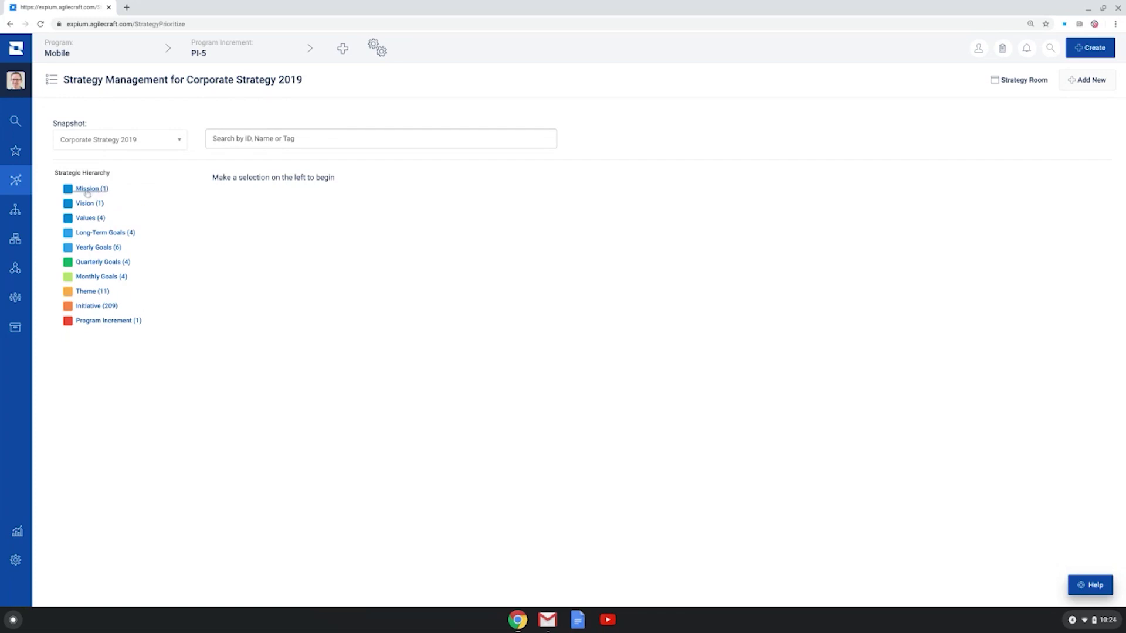
{"action": "left_click", "coordinate": [87, 189]}
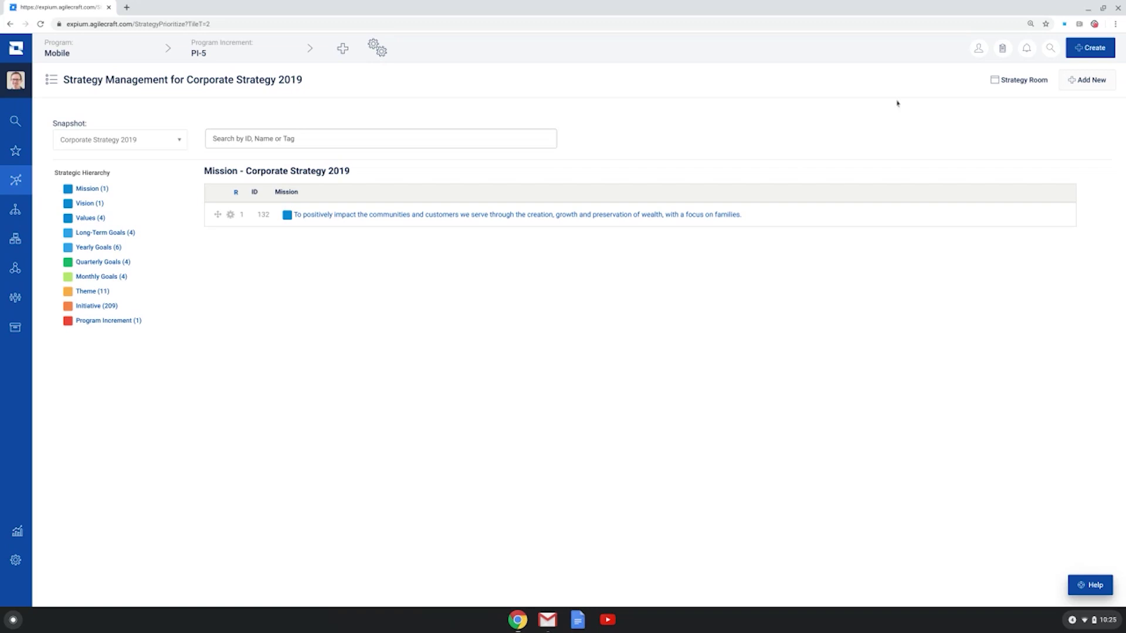
{"action": "left_click", "coordinate": [1092, 49]}
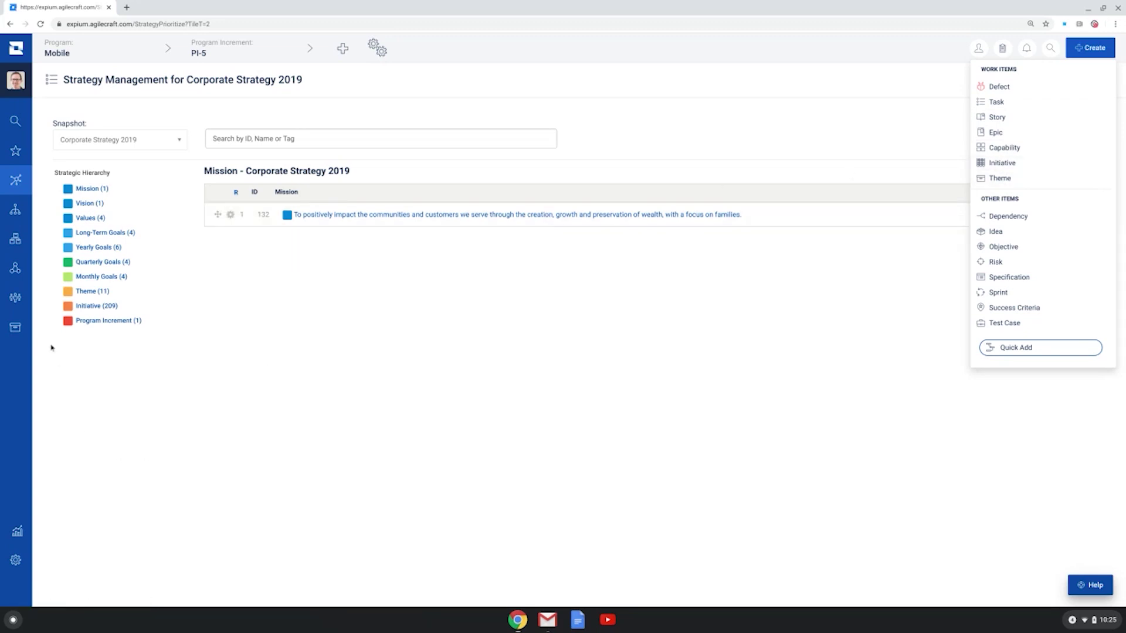
In the Portfolio Initiative Backlog, expand PI-5 and open initiative 1168's details
{"action": "left_click", "coordinate": [15, 212]}
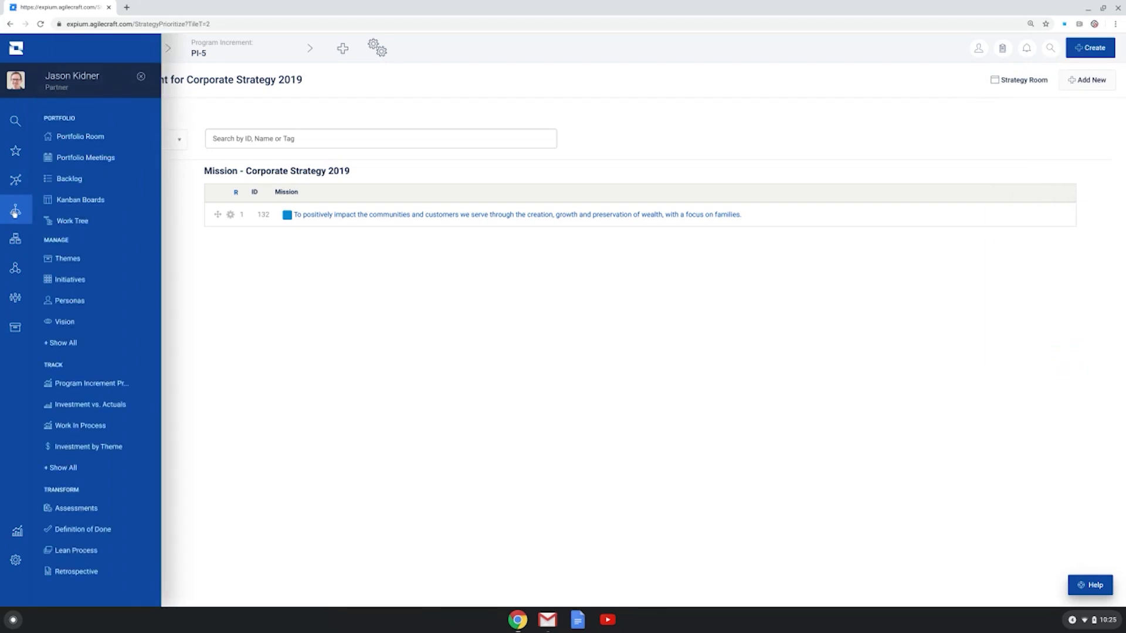
{"action": "left_click", "coordinate": [70, 183]}
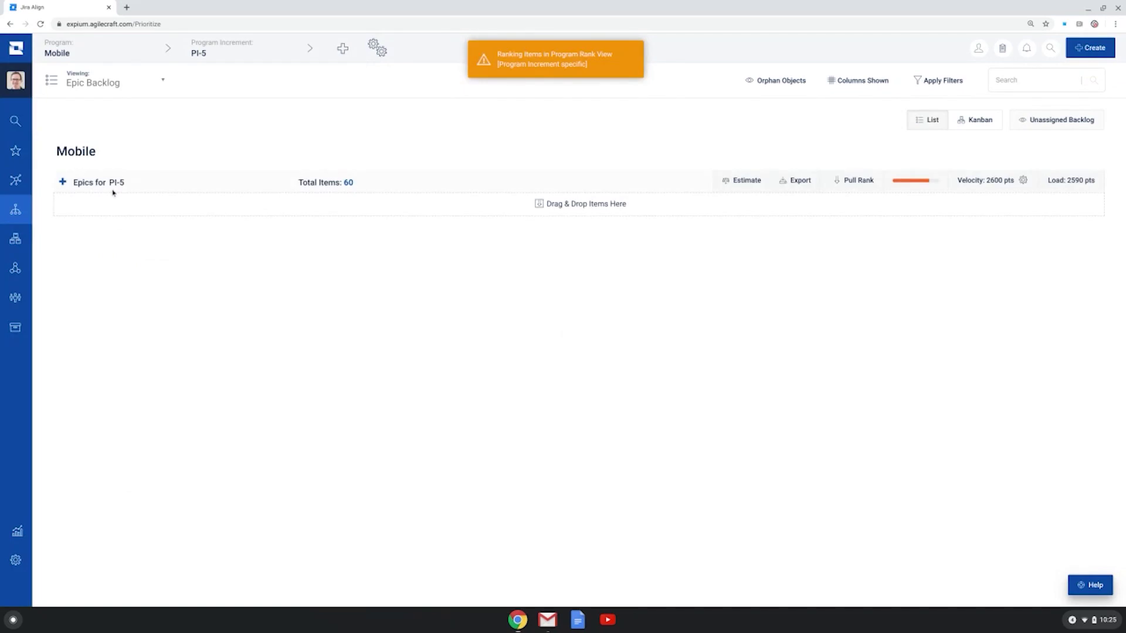
{"action": "left_click", "coordinate": [148, 83]}
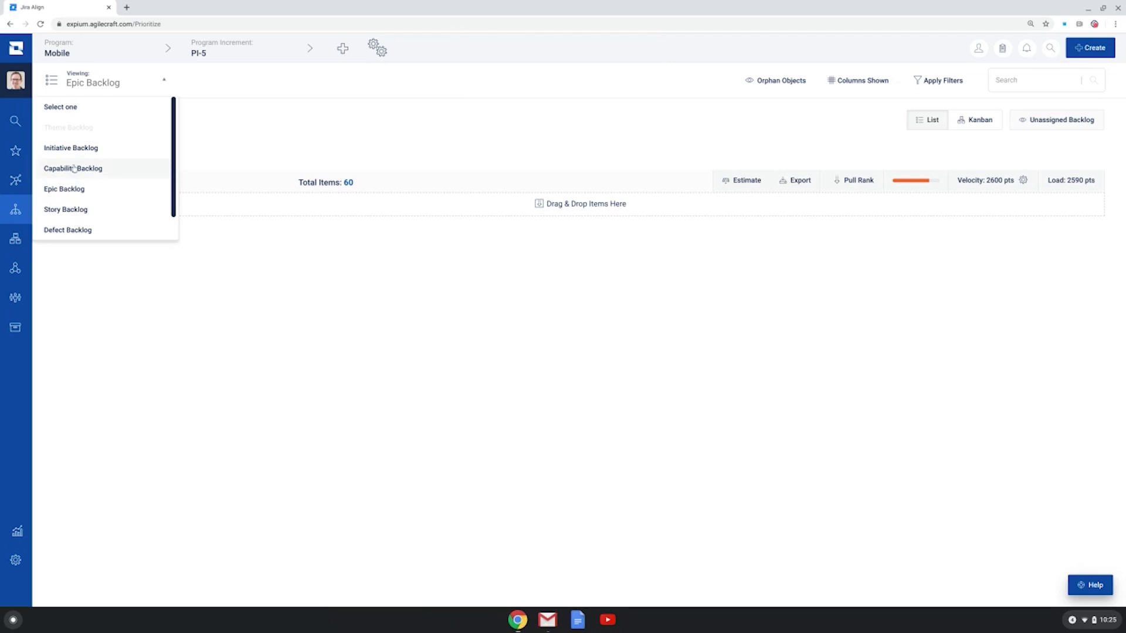
{"action": "left_click", "coordinate": [70, 148]}
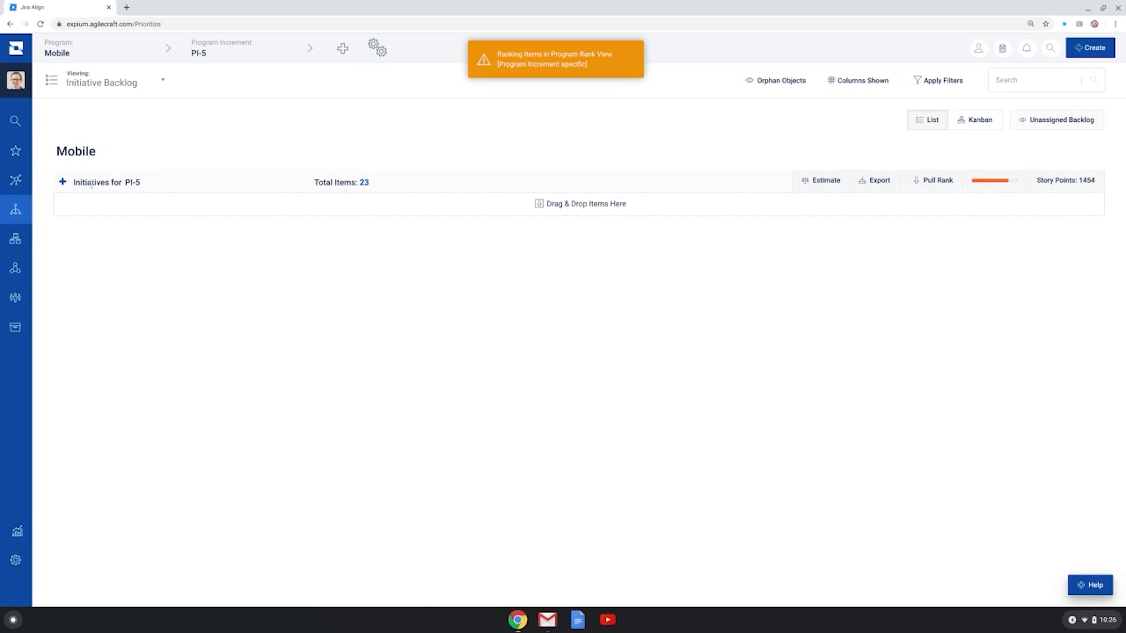
{"action": "left_click", "coordinate": [63, 183]}
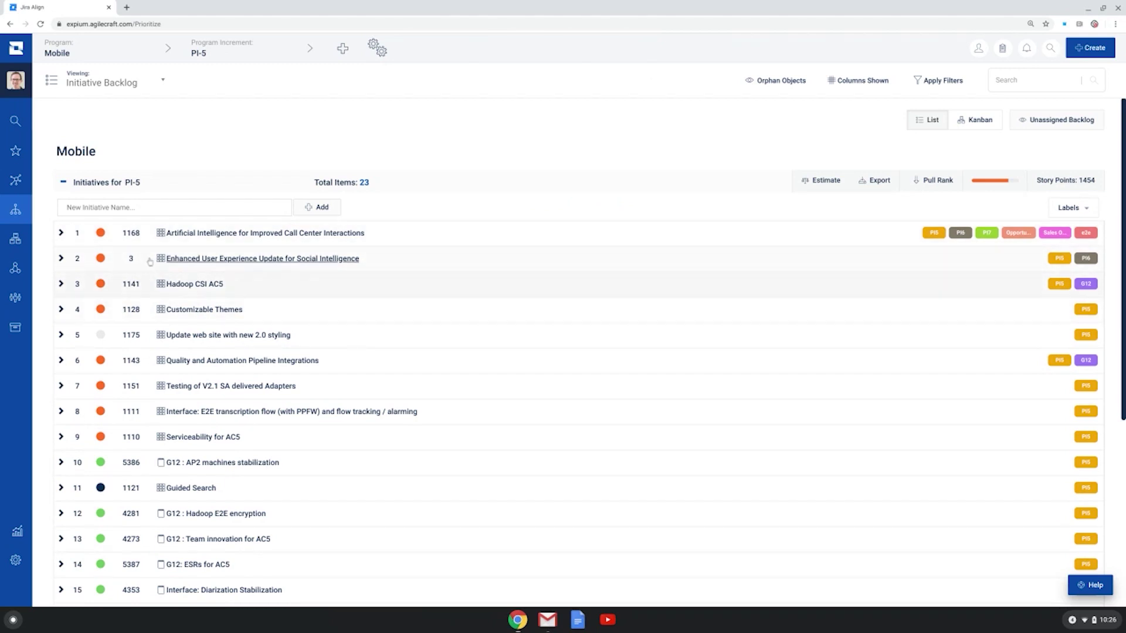
{"action": "left_click", "coordinate": [61, 234]}
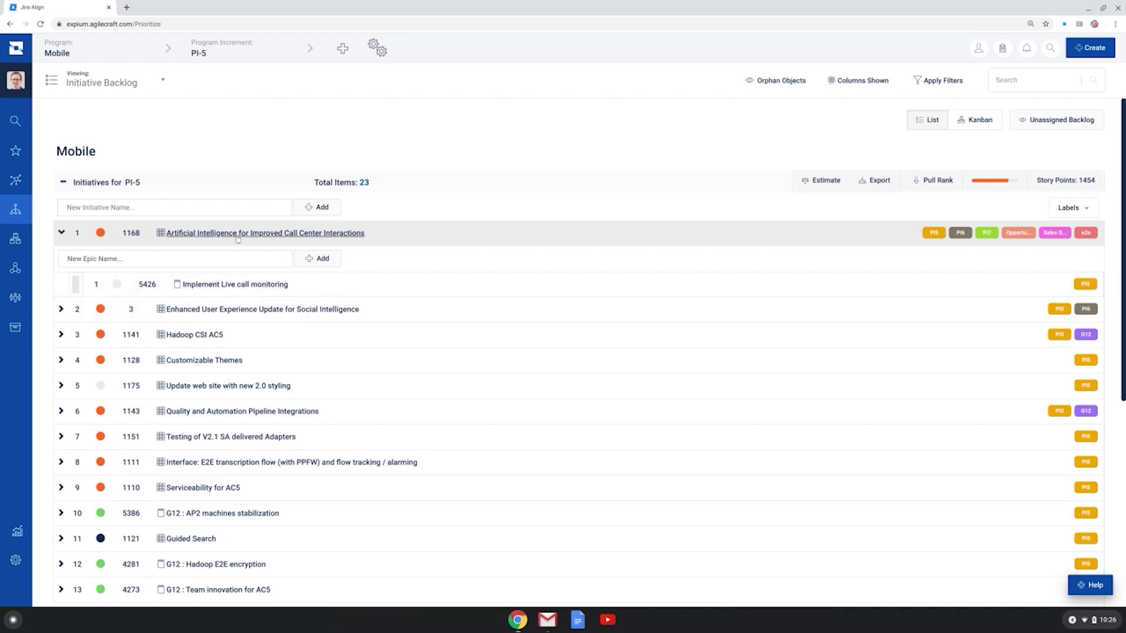
{"action": "left_click", "coordinate": [208, 234]}
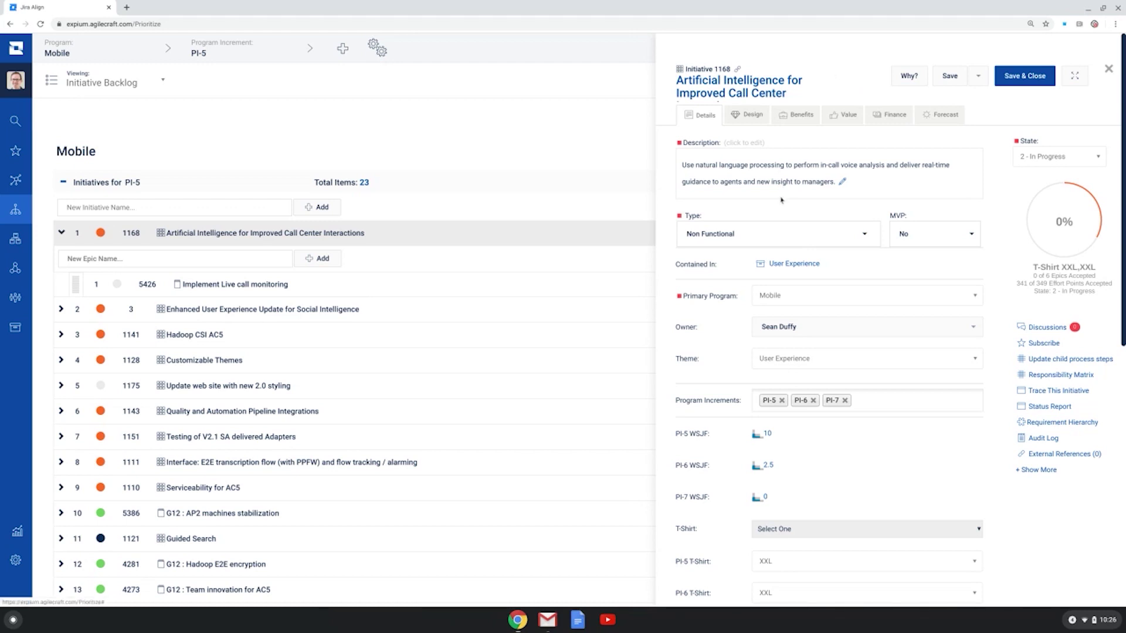
View initiative 1168's Value scorecard with High Level ROI scores and an 83.3 Value Score
{"action": "scroll", "coordinate": [746, 316], "scroll_direction": "down", "scroll_amount": 2}
{"action": "scroll", "coordinate": [745, 293], "scroll_direction": "up", "scroll_amount": 2}
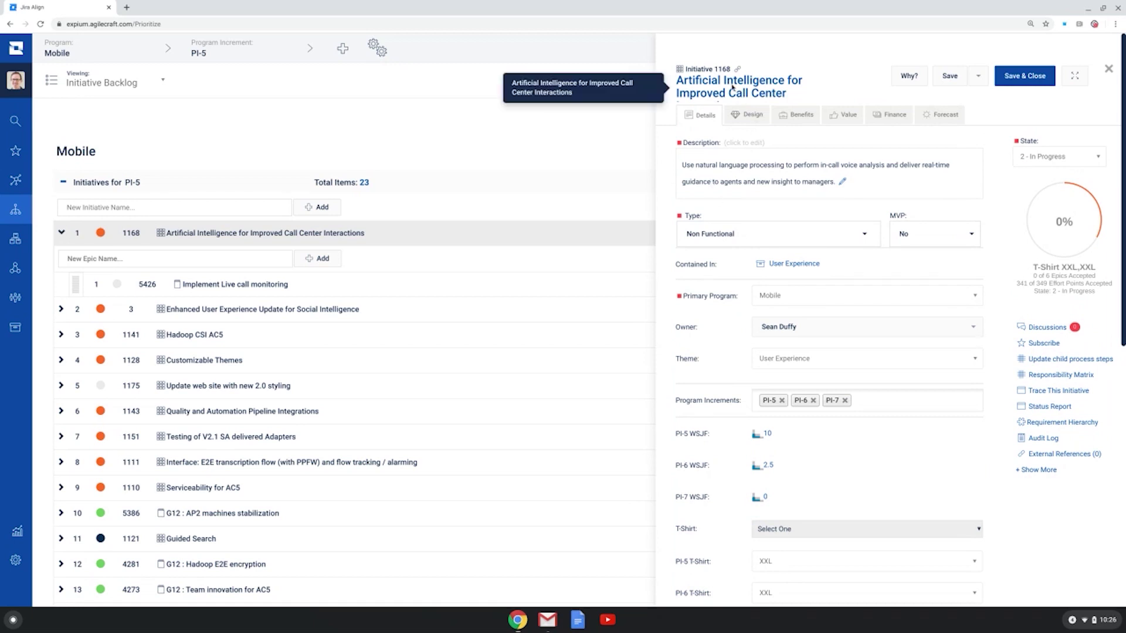
{"action": "left_click", "coordinate": [846, 115]}
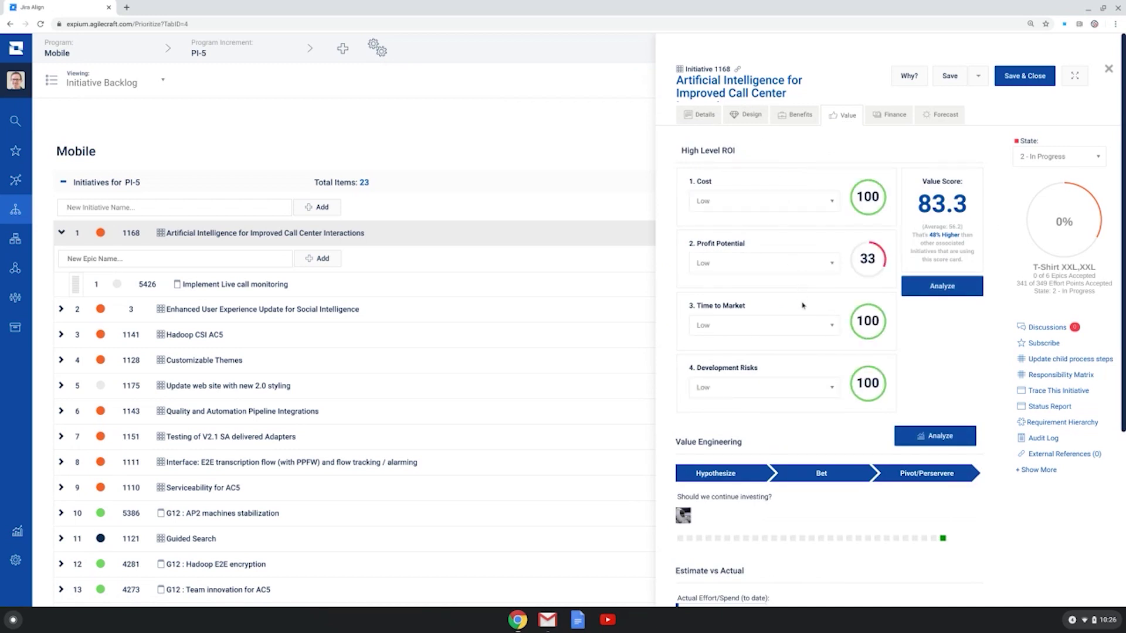
{"action": "scroll", "coordinate": [783, 264], "scroll_direction": "down", "scroll_amount": 1}
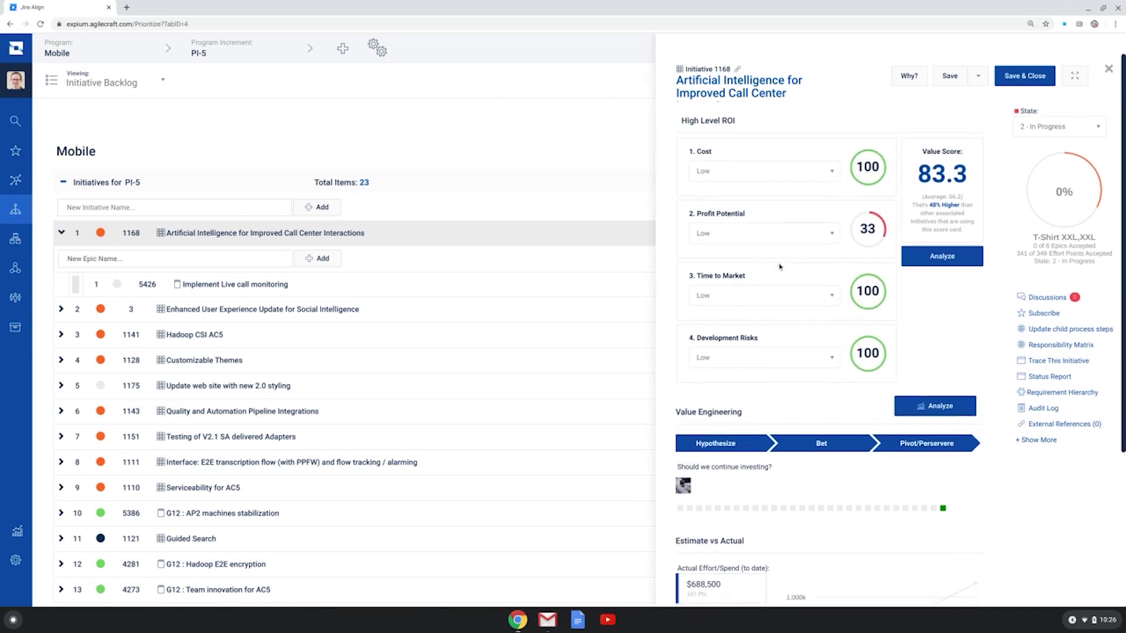
{"action": "scroll", "coordinate": [778, 275], "scroll_direction": "up", "scroll_amount": 1}
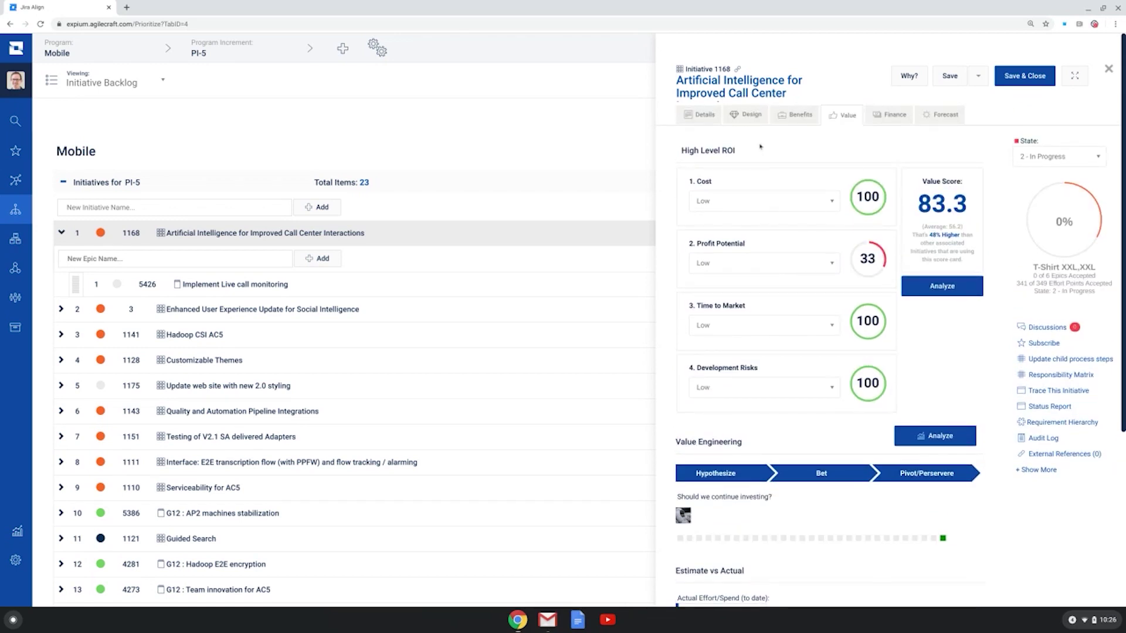
Review initiative 1168's Financial Plan: $1,100,000 budget, $795,000 total CapEx, 18% discount rate
{"action": "left_click", "coordinate": [894, 117]}
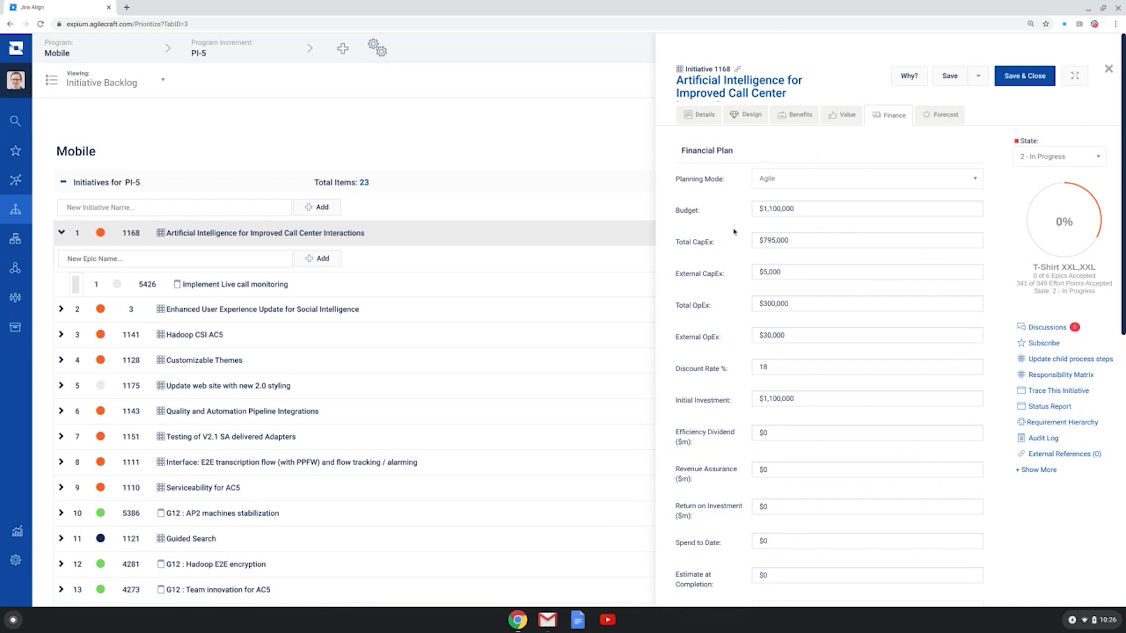
{"action": "scroll", "coordinate": [727, 252], "scroll_direction": "down", "scroll_amount": 5}
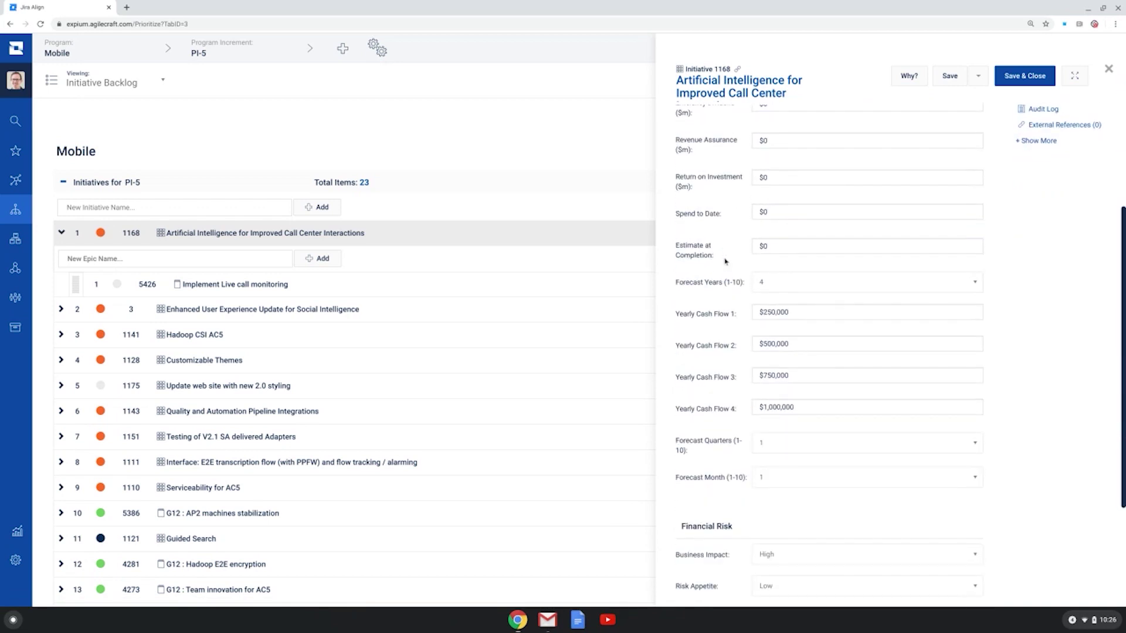
{"action": "scroll", "coordinate": [726, 260], "scroll_direction": "up", "scroll_amount": 2}
{"action": "scroll", "coordinate": [726, 261], "scroll_direction": "up", "scroll_amount": 3}
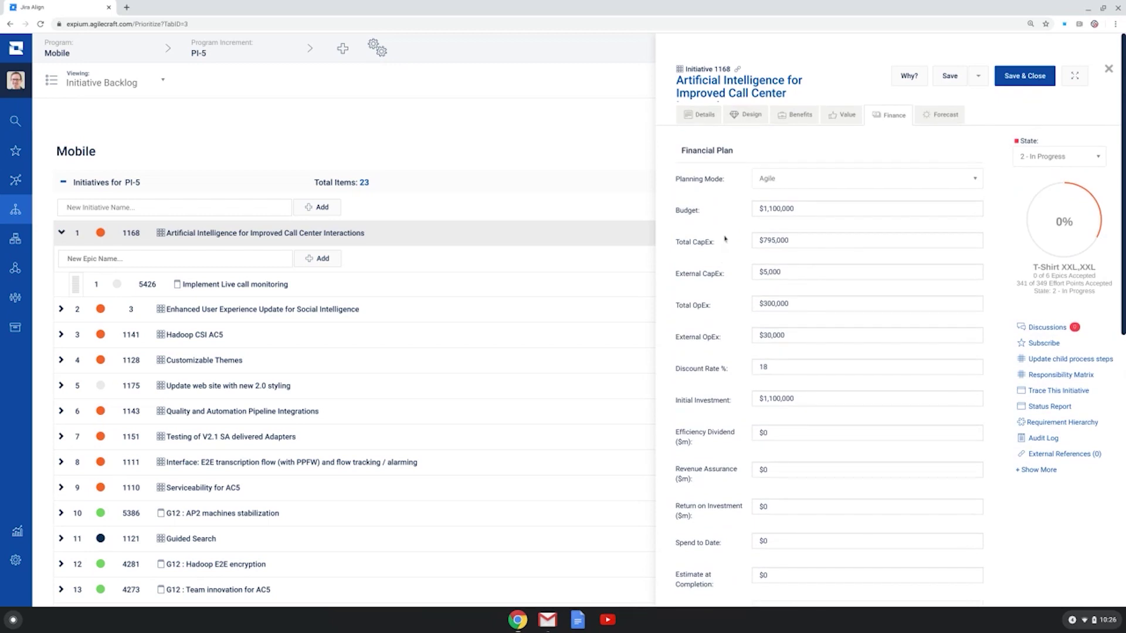
{"action": "left_click", "coordinate": [909, 80]}
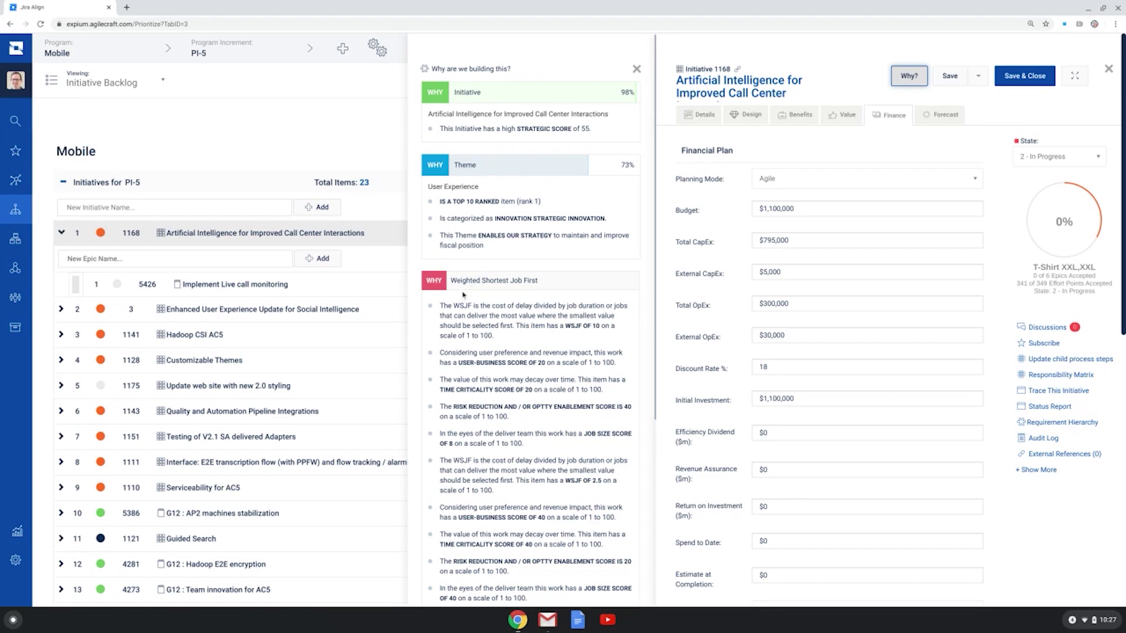
{"action": "scroll", "coordinate": [465, 305], "scroll_direction": "down", "scroll_amount": 5}
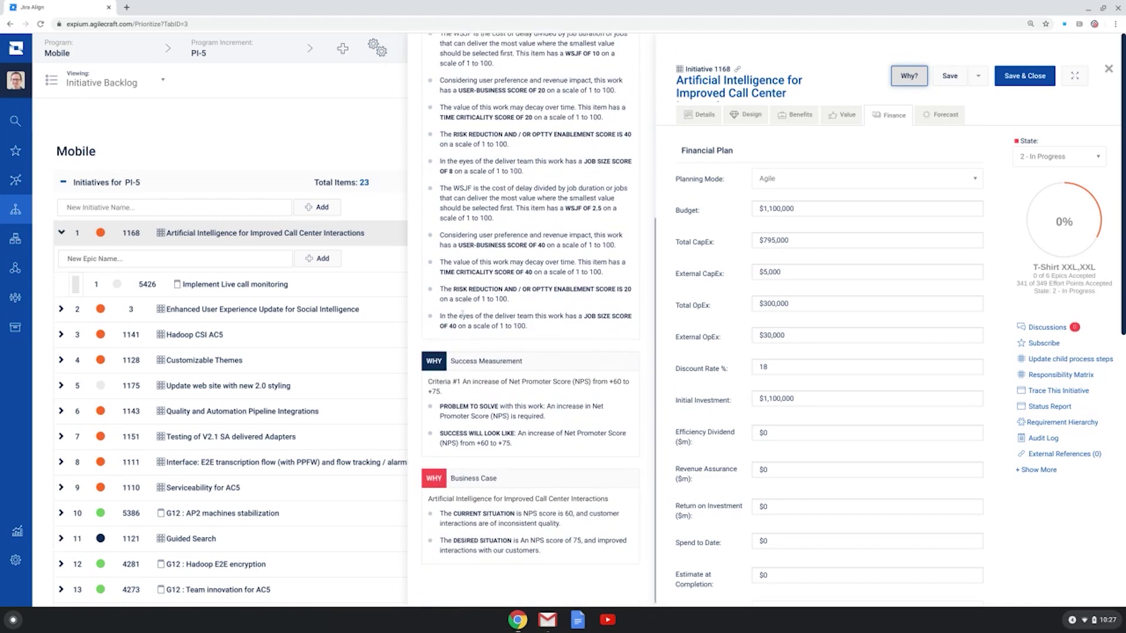
{"action": "scroll", "coordinate": [463, 315], "scroll_direction": "up", "scroll_amount": 5}
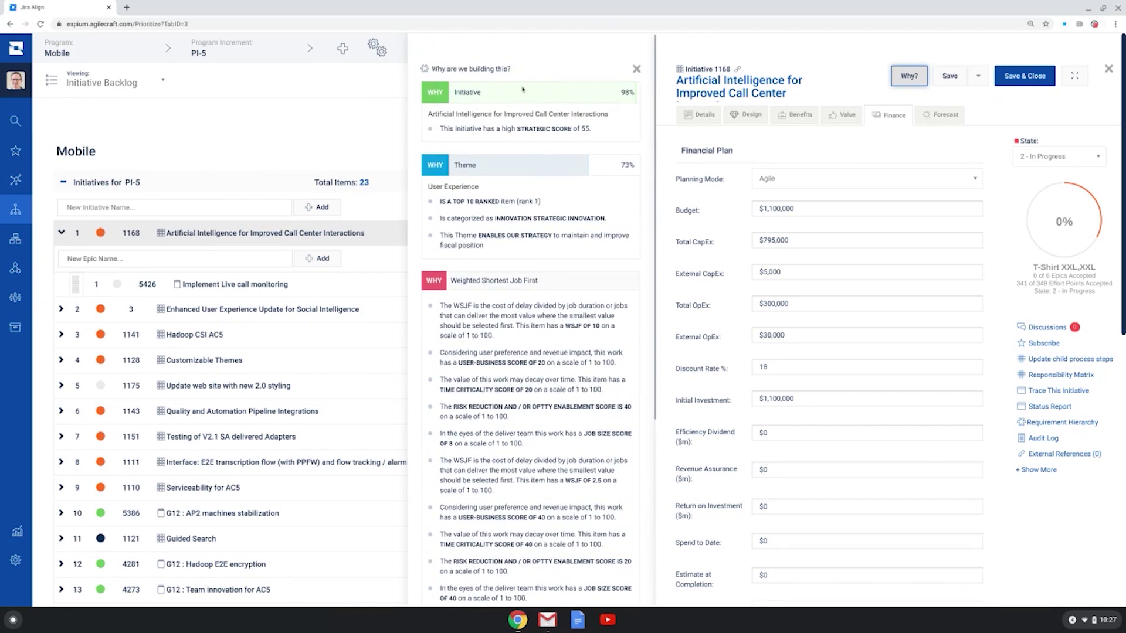
{"action": "left_click", "coordinate": [637, 71]}
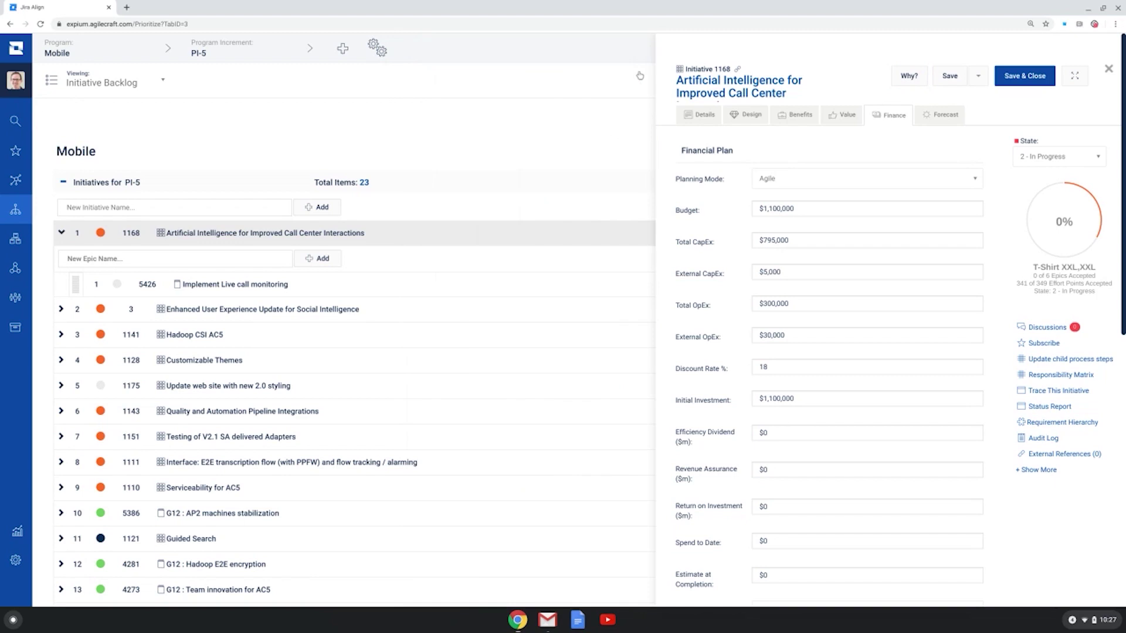
Close initiative 1168 and view the Mobile PI-5 Program Board across sprints S23 to S28
{"action": "left_click", "coordinate": [1111, 69]}
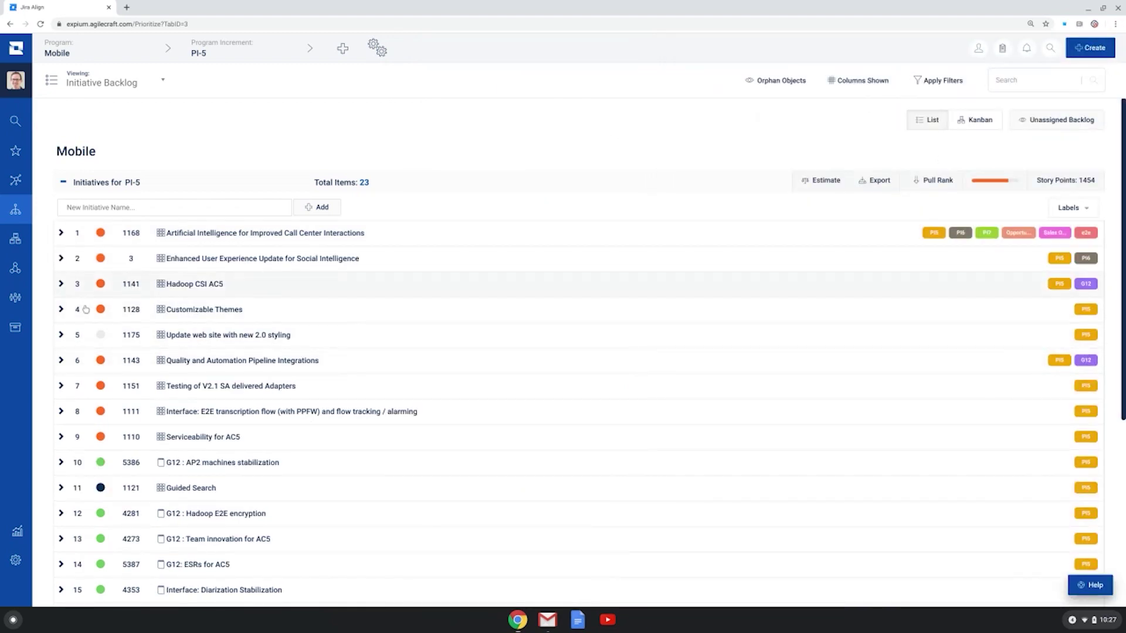
{"action": "left_click", "coordinate": [16, 271]}
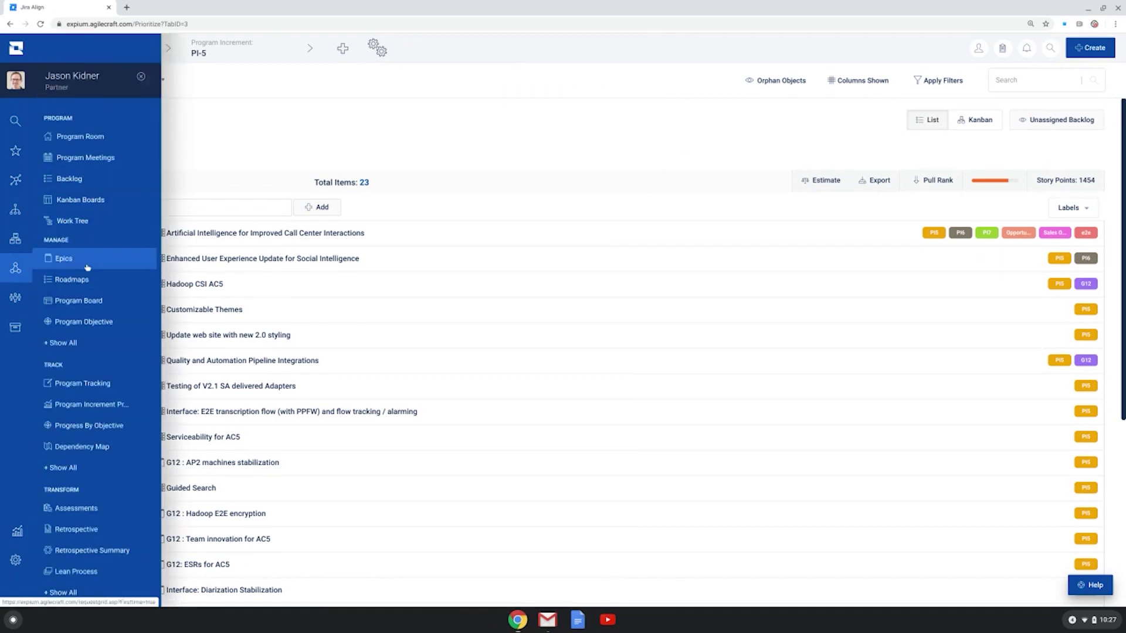
{"action": "left_click", "coordinate": [87, 303]}
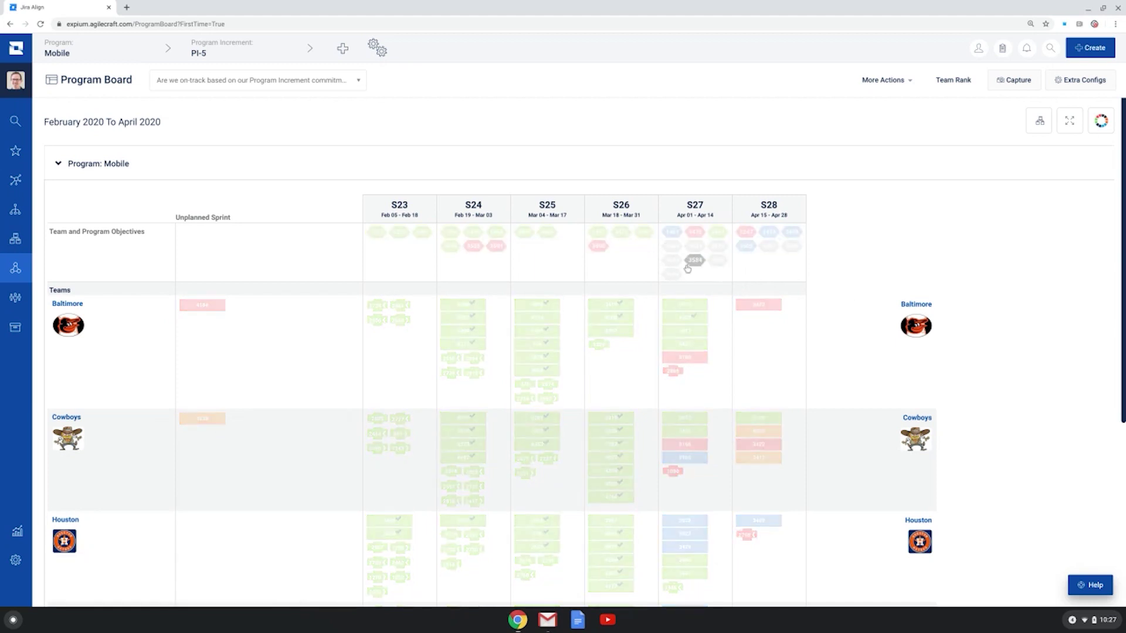
{"action": "scroll", "coordinate": [848, 276], "scroll_direction": "down", "scroll_amount": 1}
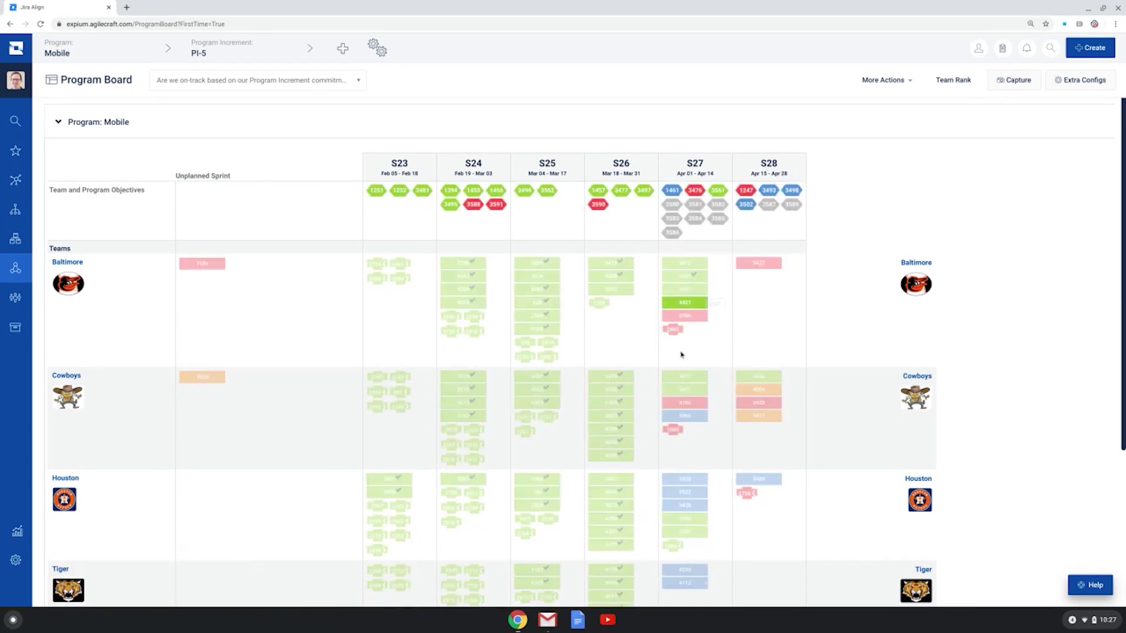
{"action": "left_click", "coordinate": [672, 330]}
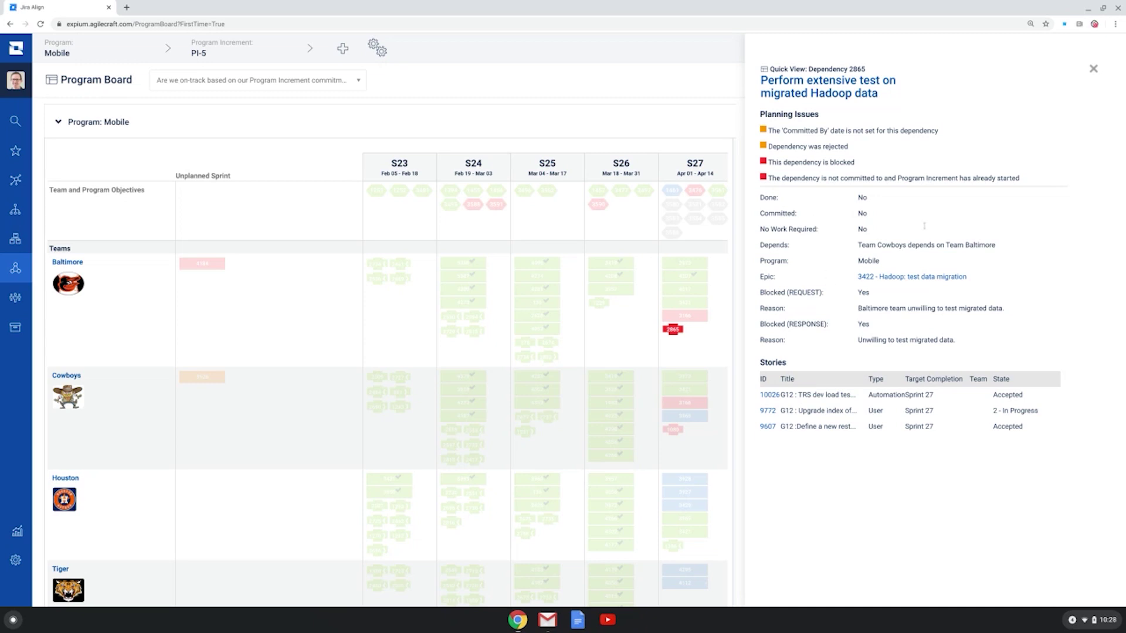
{"action": "left_click", "coordinate": [1093, 70]}
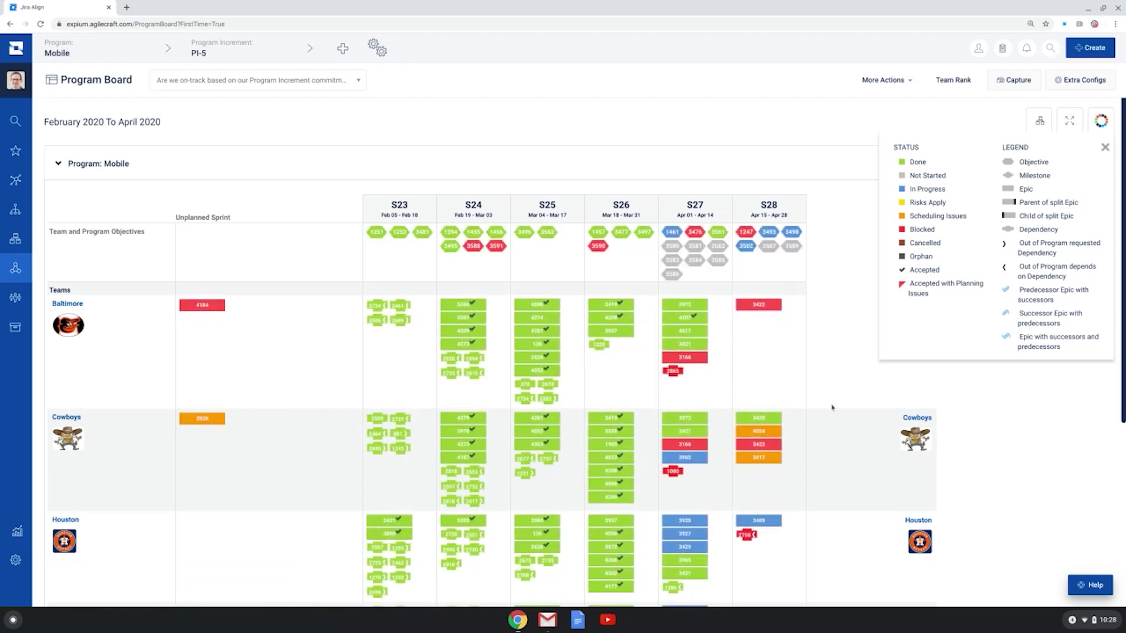
{"action": "left_click", "coordinate": [1102, 149]}
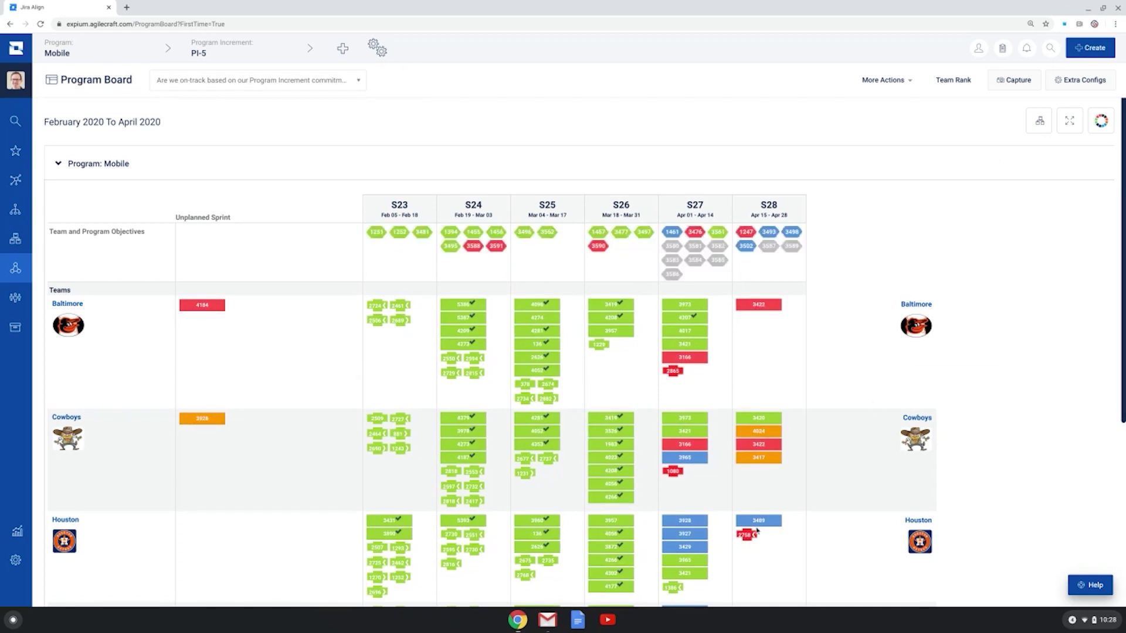
{"action": "scroll", "coordinate": [303, 391], "scroll_direction": "down", "scroll_amount": 1}
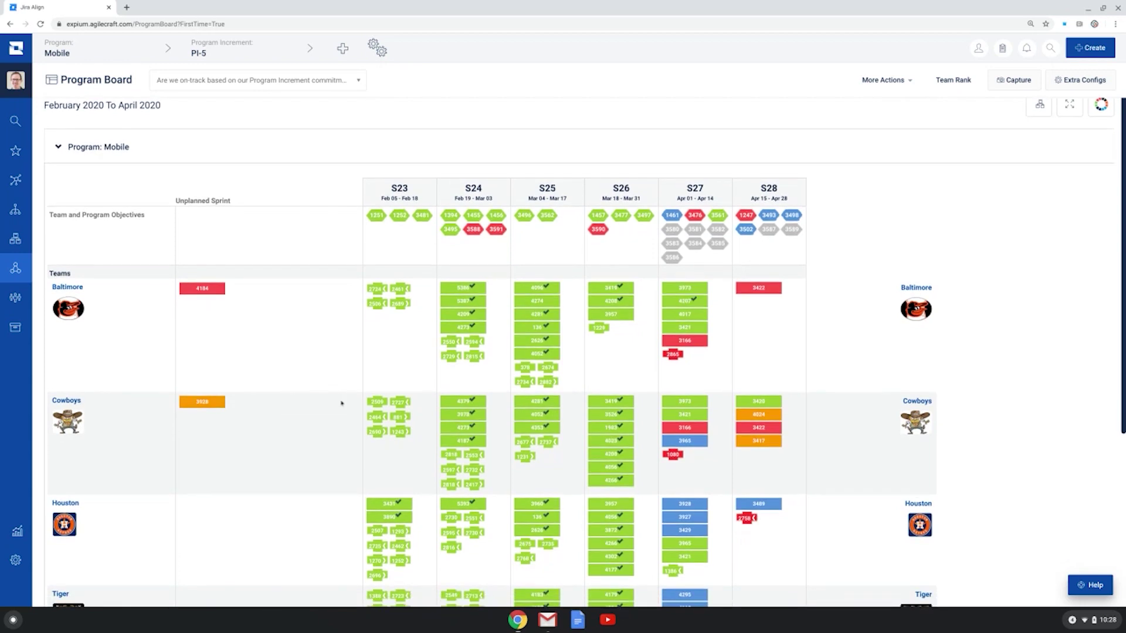
{"action": "scroll", "coordinate": [281, 380], "scroll_direction": "up", "scroll_amount": 1}
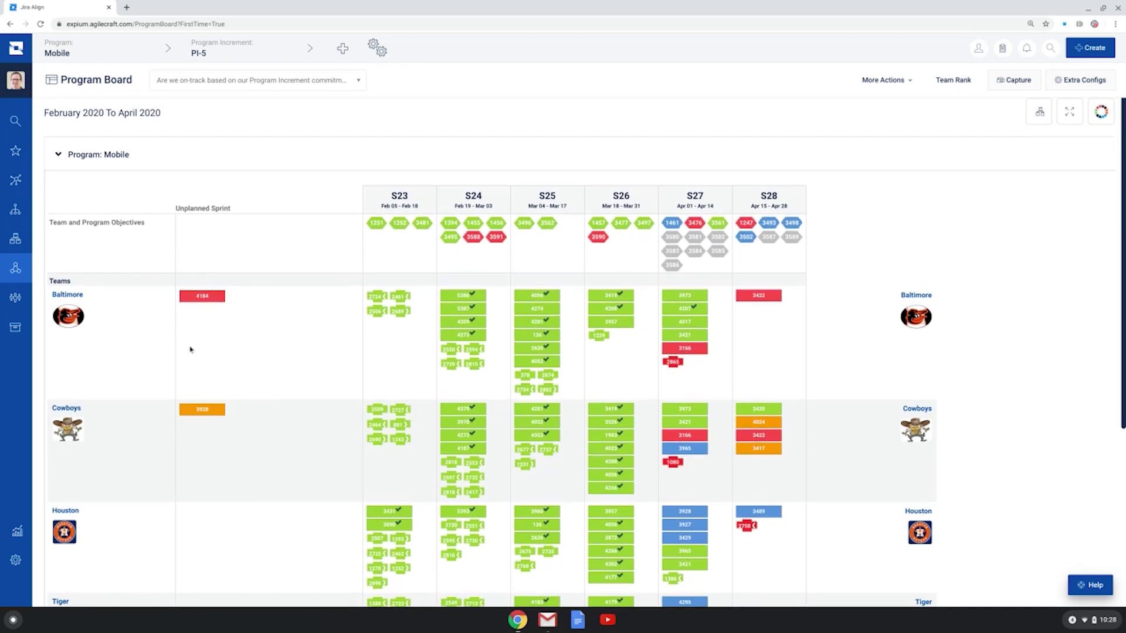
Show the Baltimore team's COR_S27 sprint board with 4 epics, 5 stories and 10 tasks
{"action": "left_click", "coordinate": [16, 301]}
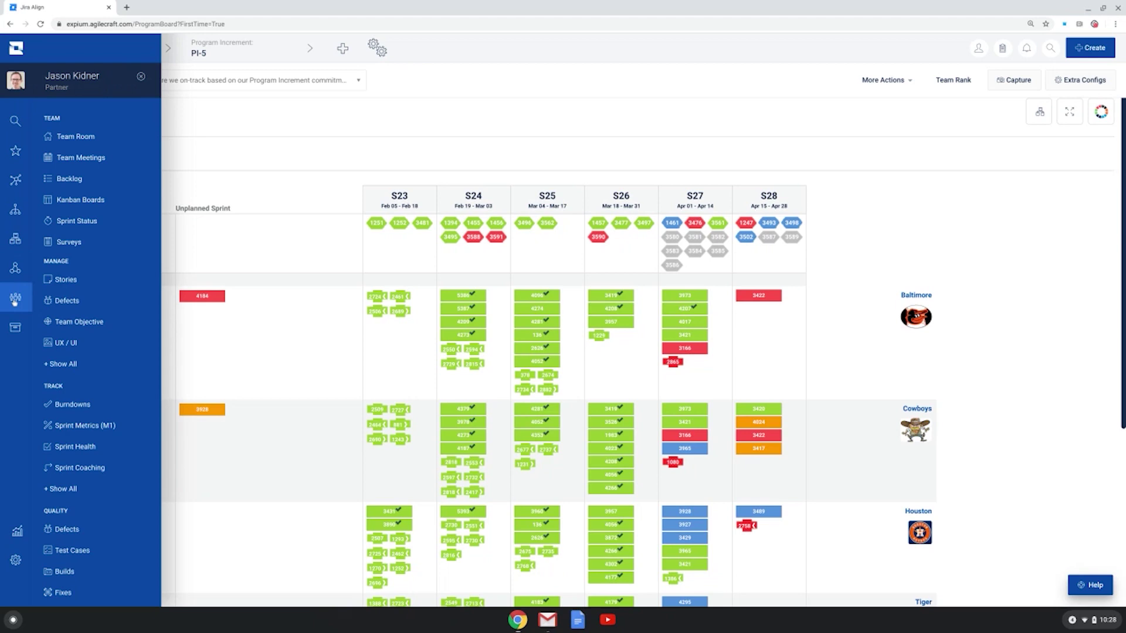
{"action": "left_click", "coordinate": [81, 139]}
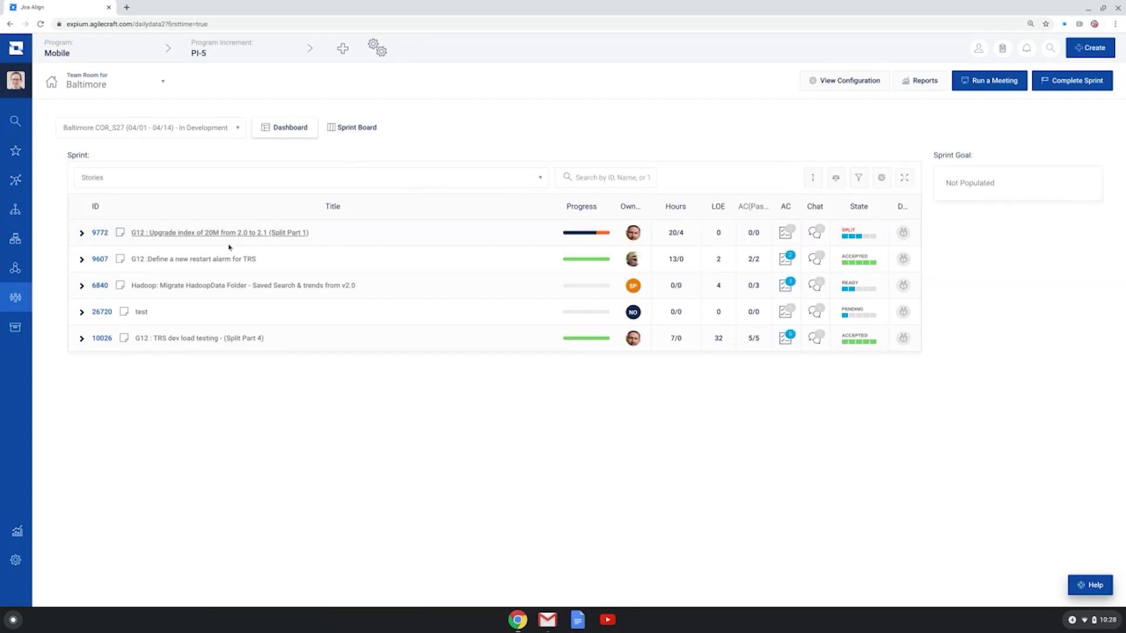
{"action": "left_click", "coordinate": [357, 127]}
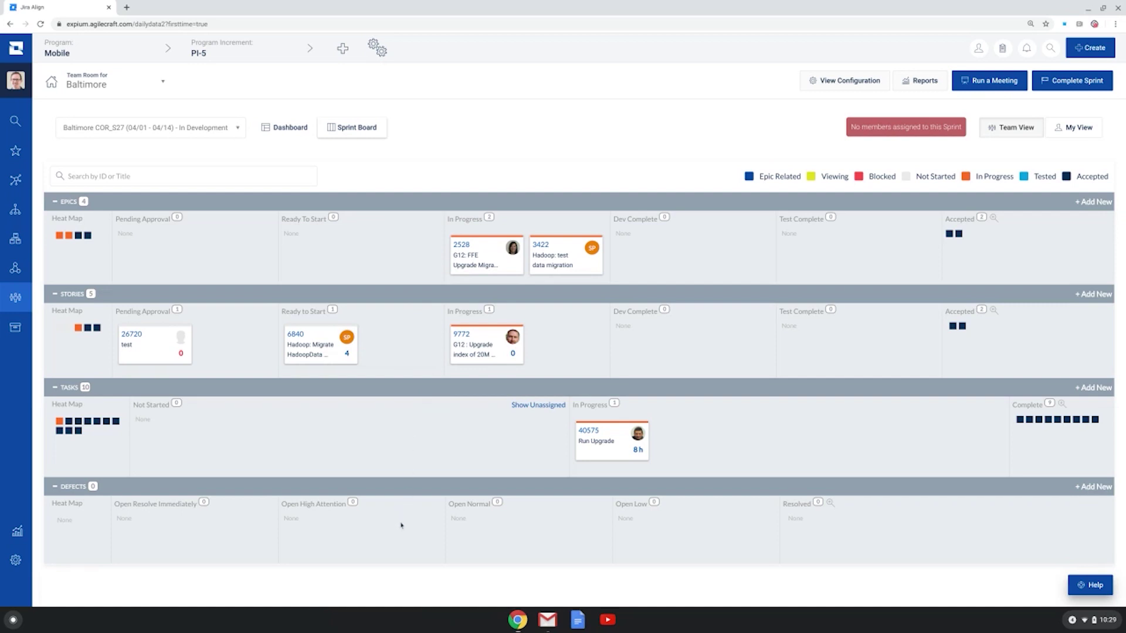
Review the Mobile PI-5 Program Room: 60 epics, 266 stories, 2171 story points planned
{"action": "left_click", "coordinate": [14, 268]}
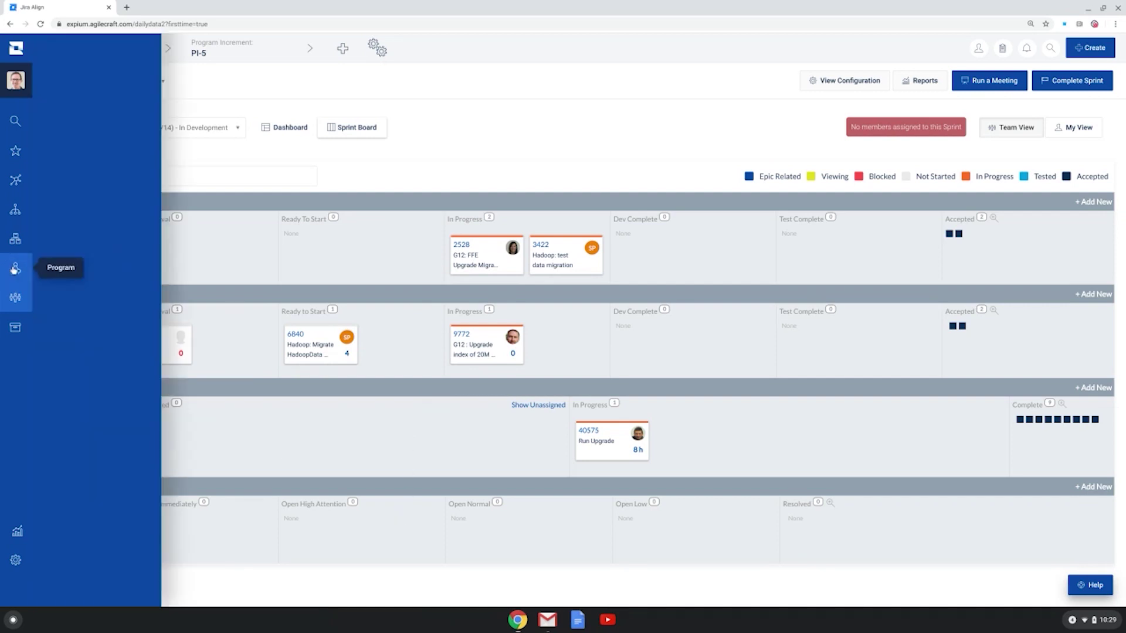
{"action": "left_click", "coordinate": [75, 140]}
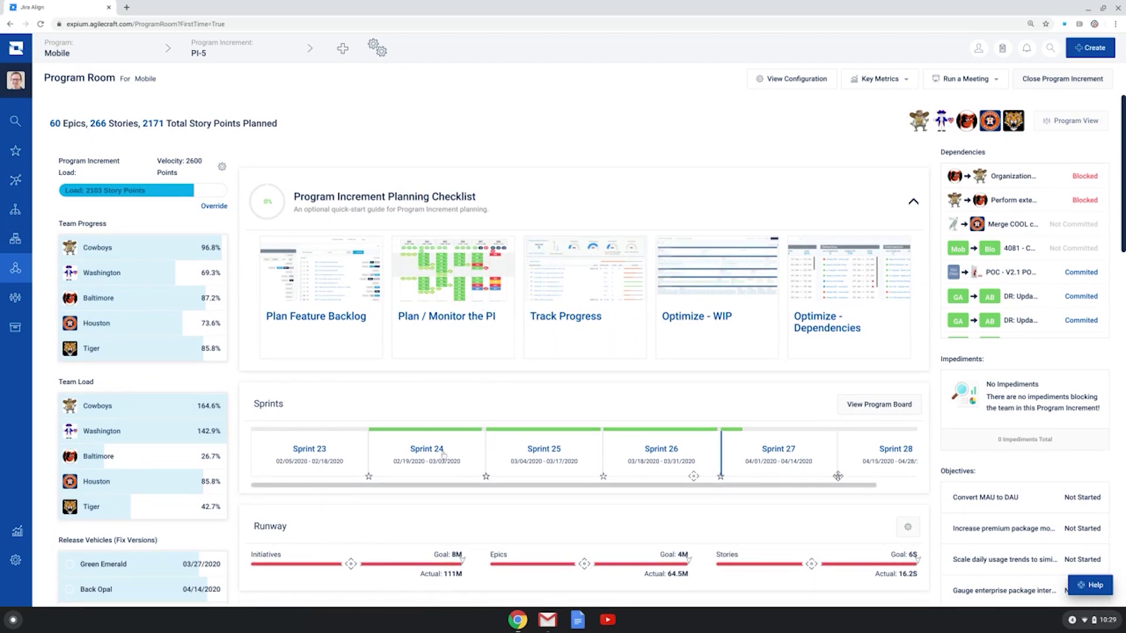
{"action": "scroll", "coordinate": [445, 456], "scroll_direction": "down", "scroll_amount": 1}
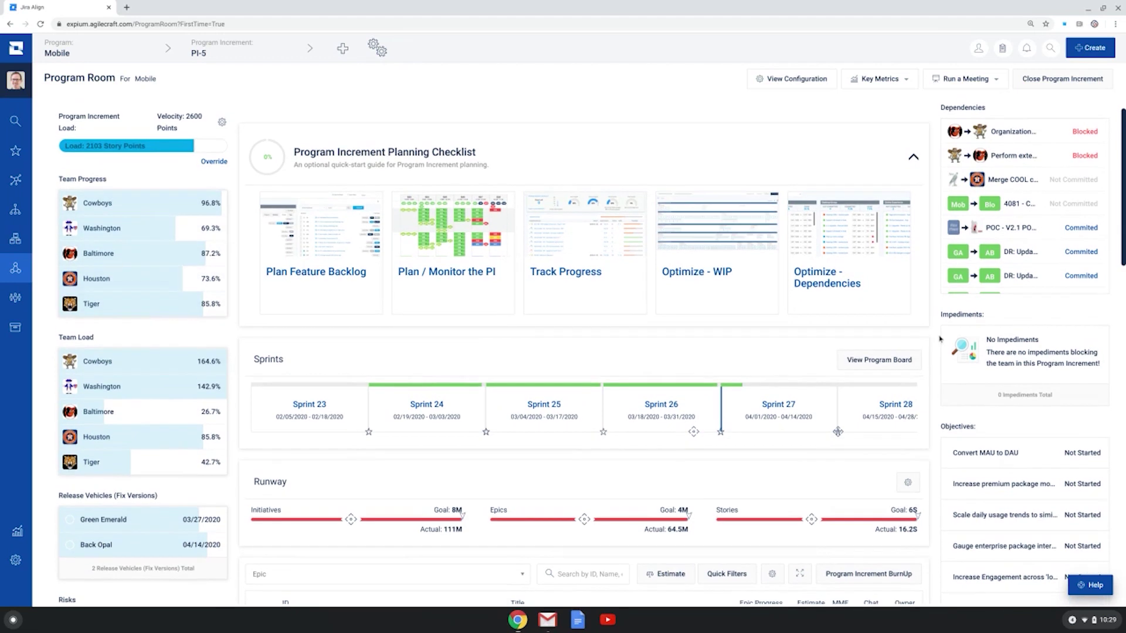
{"action": "scroll", "coordinate": [941, 340], "scroll_direction": "up", "scroll_amount": 1}
{"action": "scroll", "coordinate": [663, 463], "scroll_direction": "down", "scroll_amount": 3}
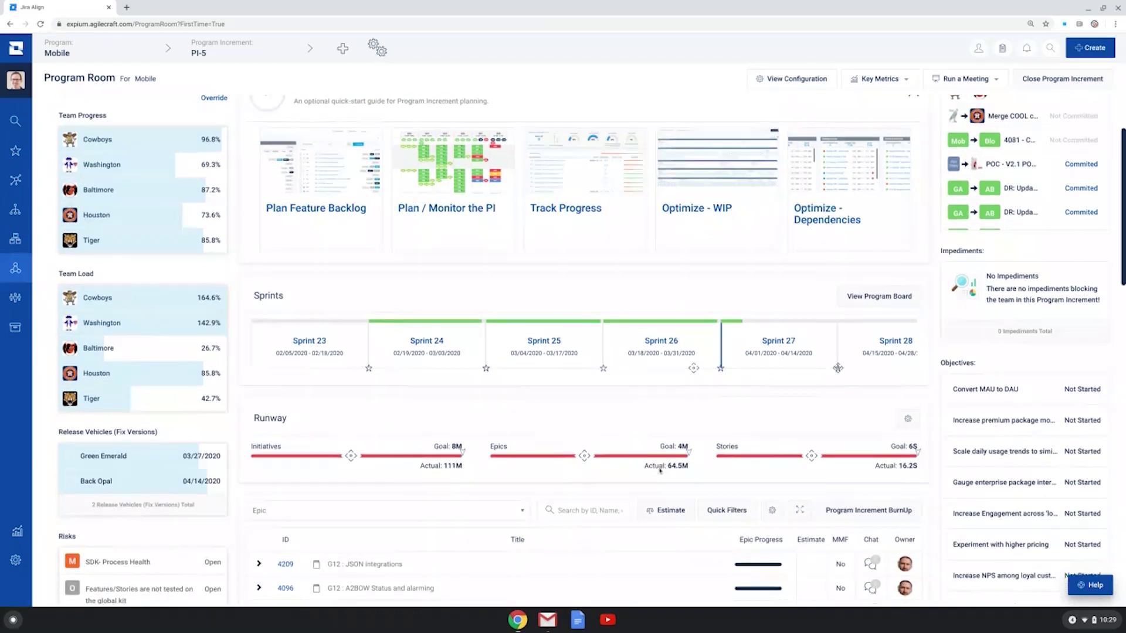
{"action": "scroll", "coordinate": [657, 472], "scroll_direction": "down", "scroll_amount": 1}
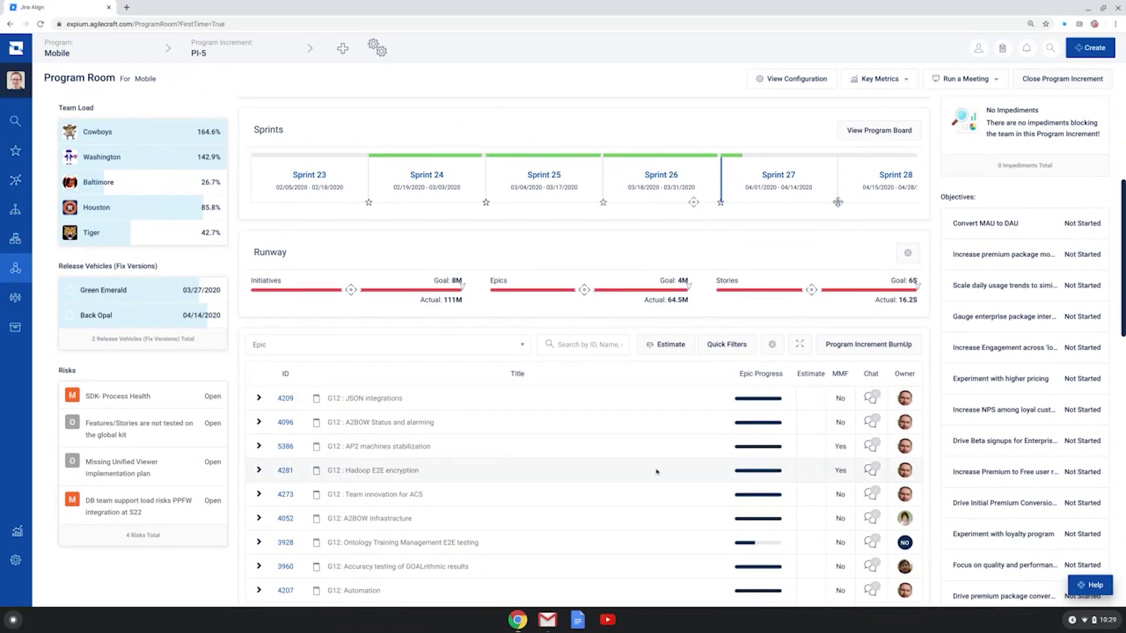
{"action": "scroll", "coordinate": [657, 472], "scroll_direction": "up", "scroll_amount": 5}
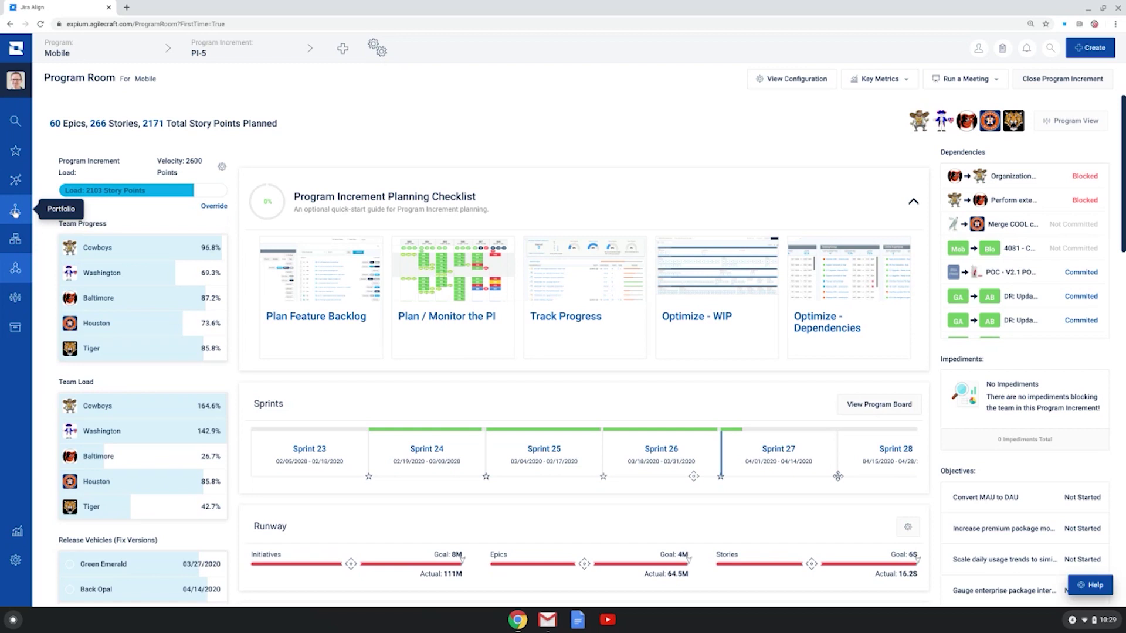
Switch the Portfolio Room to the Digital Services portfolio
{"action": "left_click", "coordinate": [15, 212]}
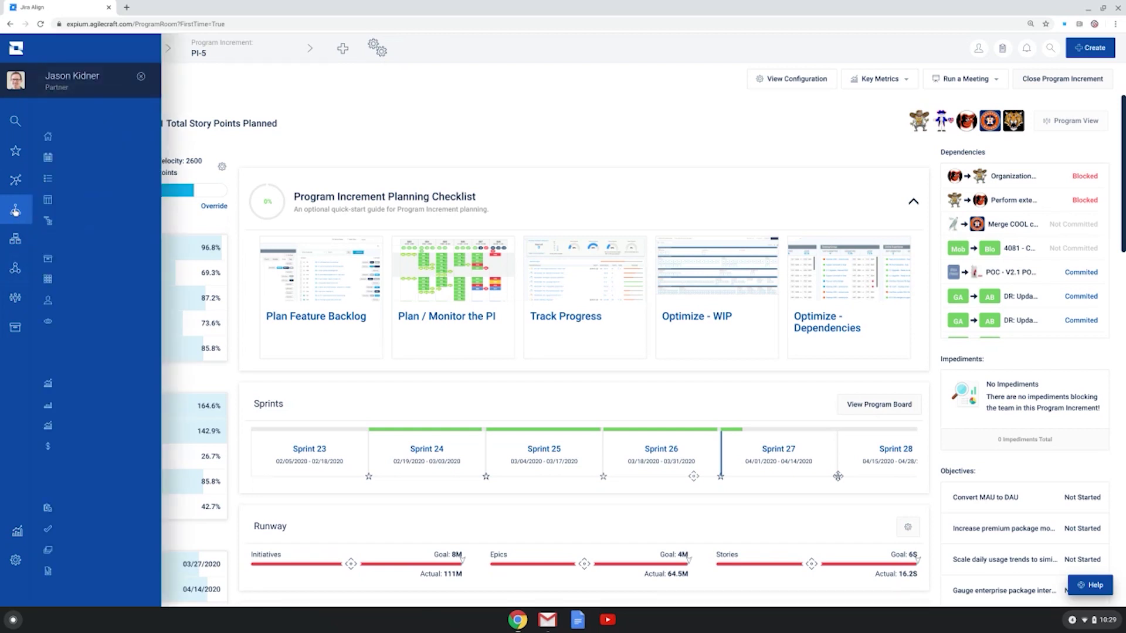
{"action": "left_click", "coordinate": [67, 138]}
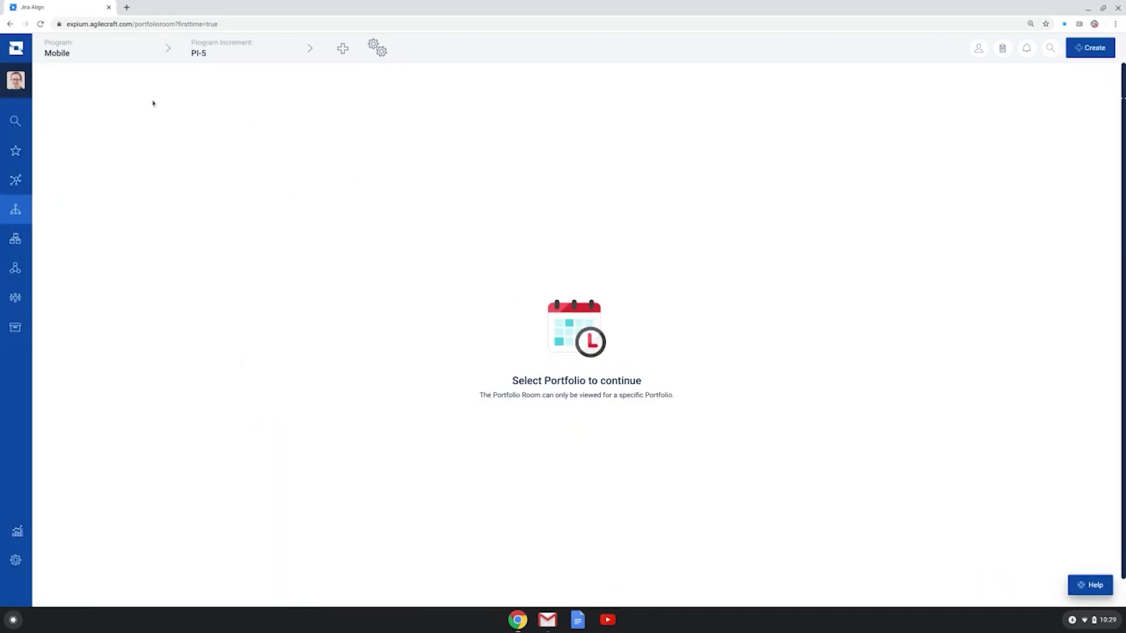
{"action": "left_click", "coordinate": [92, 54]}
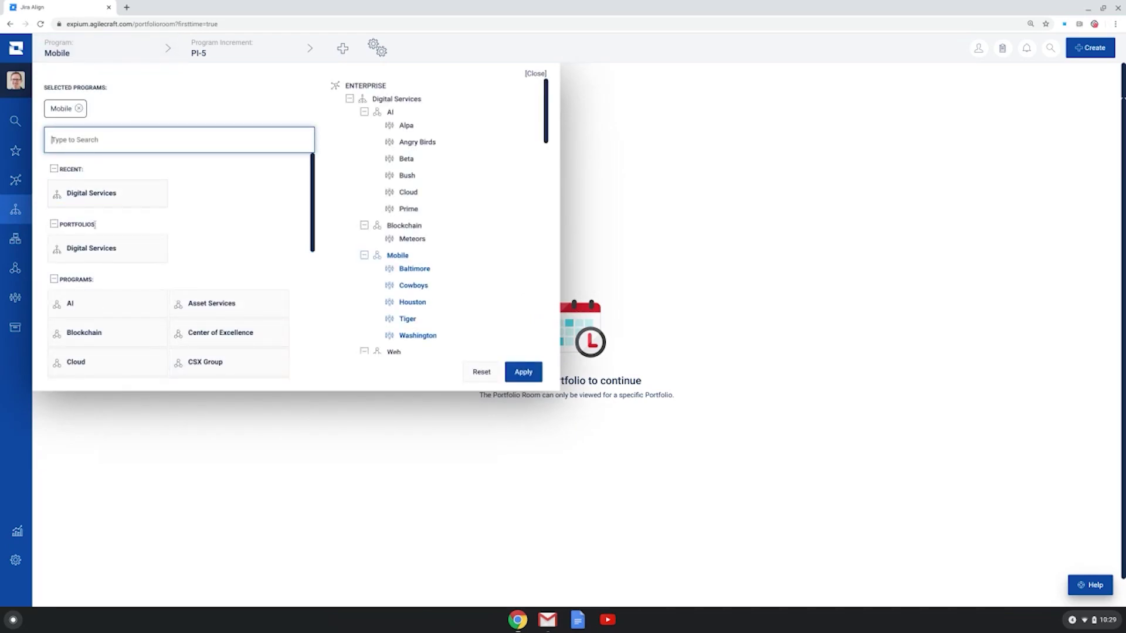
{"action": "left_click", "coordinate": [97, 250]}
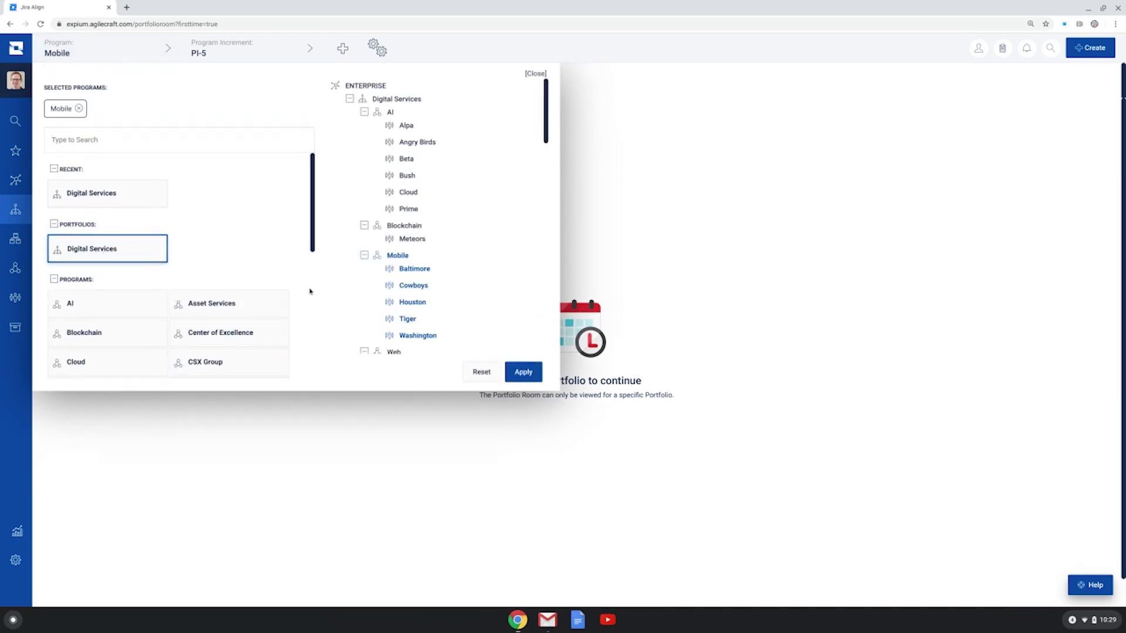
{"action": "left_click", "coordinate": [524, 376]}
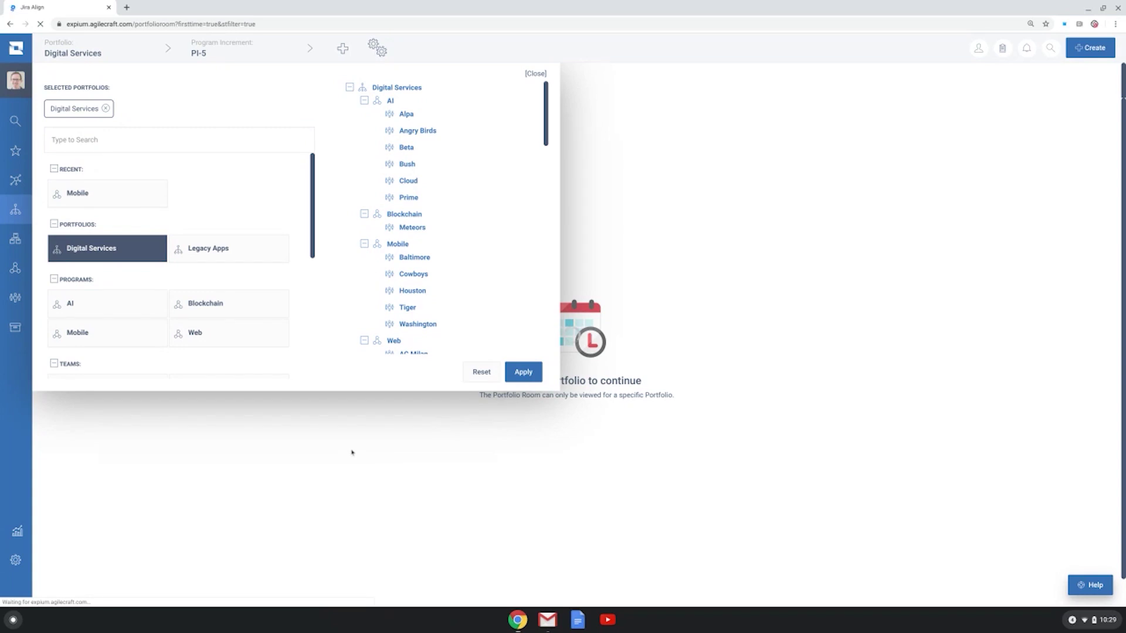